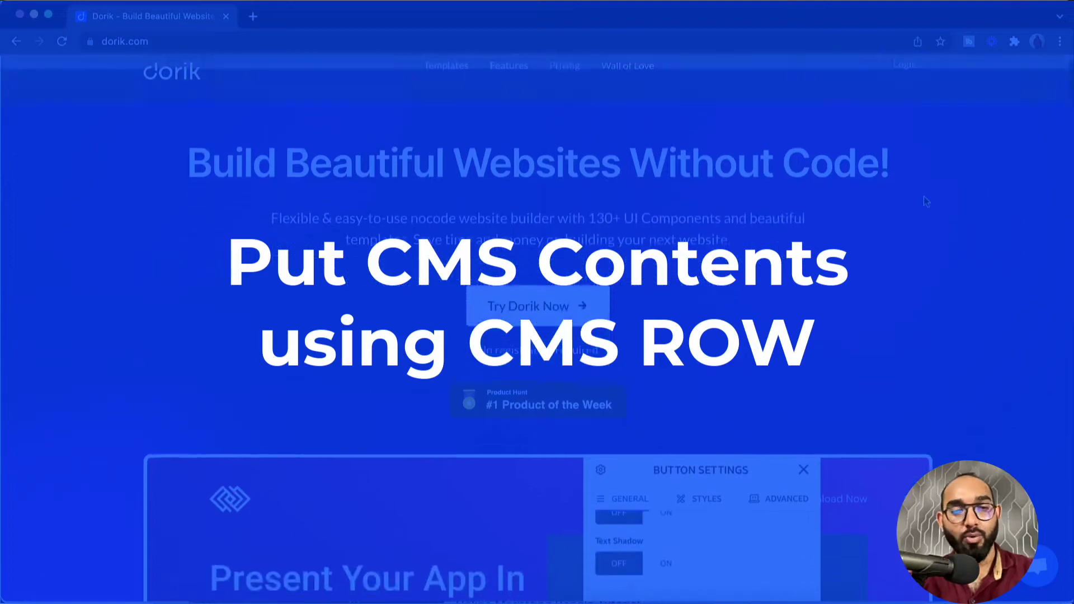
Scroll through the dorik.com intro page to reach the PhotoGraphy site's CMS dashboard
{"action": "scroll", "coordinate": [926, 202], "scroll_direction": "down", "scroll_amount": 5}
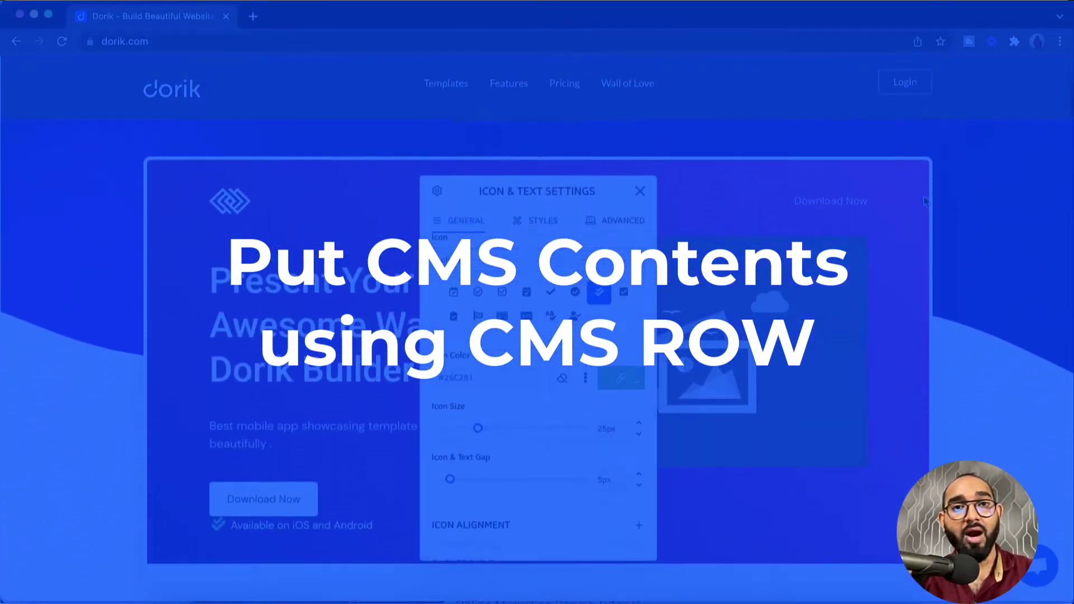
{"action": "scroll", "coordinate": [925, 196], "scroll_direction": "down", "scroll_amount": 3}
{"action": "scroll", "coordinate": [926, 189], "scroll_direction": "down", "scroll_amount": 5}
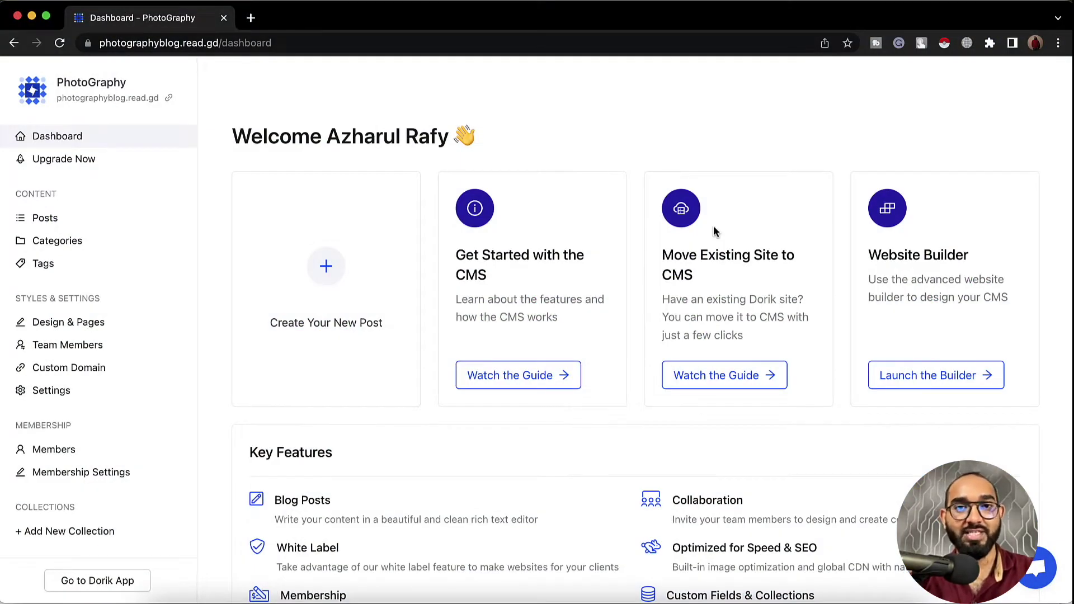
Go from the Posts list to Design & Pages, loading the Home page in the builder
{"action": "left_click", "coordinate": [75, 223]}
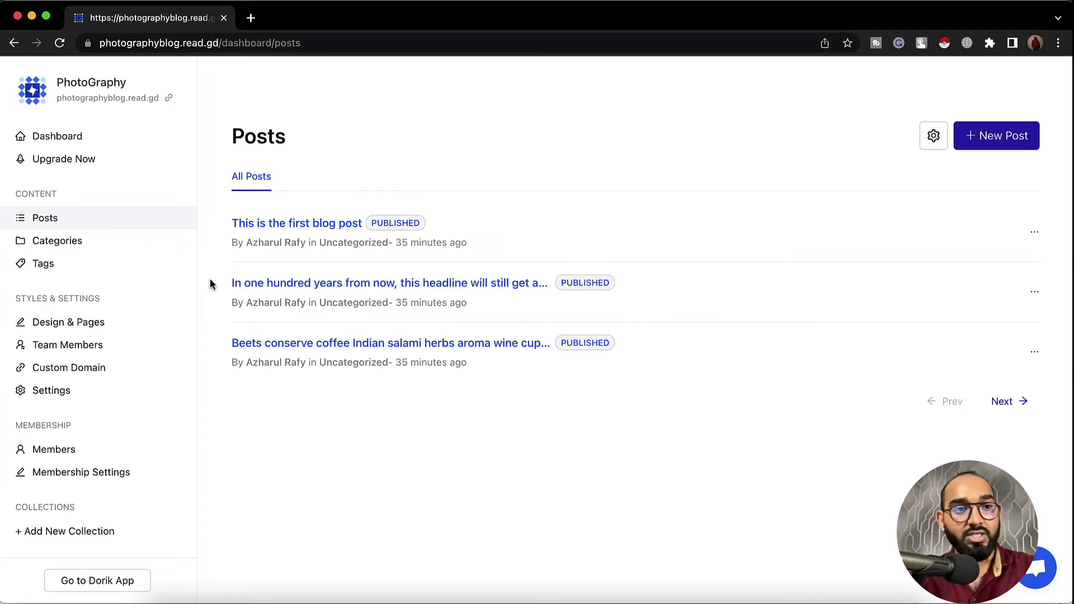
{"action": "left_click", "coordinate": [98, 333]}
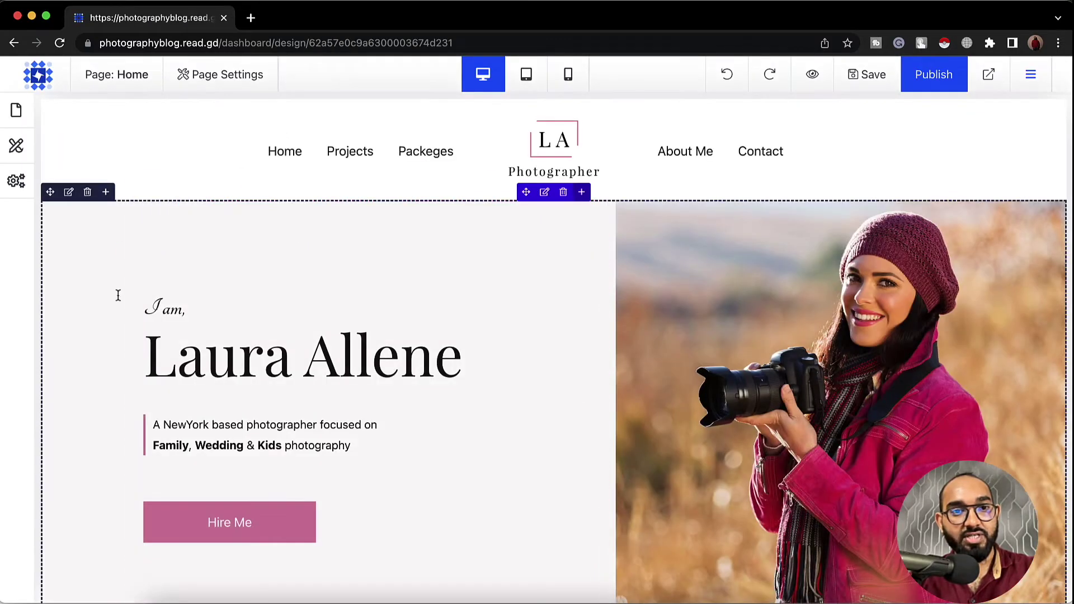
{"action": "scroll", "coordinate": [119, 435], "scroll_direction": "down", "scroll_amount": 5}
{"action": "scroll", "coordinate": [119, 435], "scroll_direction": "up", "scroll_amount": 5}
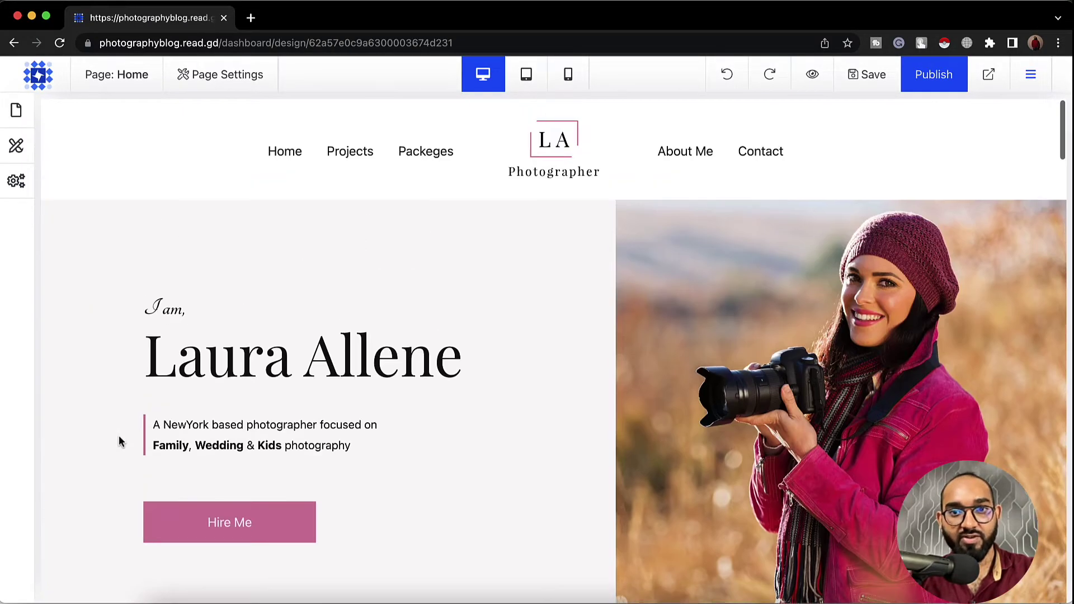
Add a new page named 'Blog' with slug blog and save it
{"action": "left_click", "coordinate": [17, 113]}
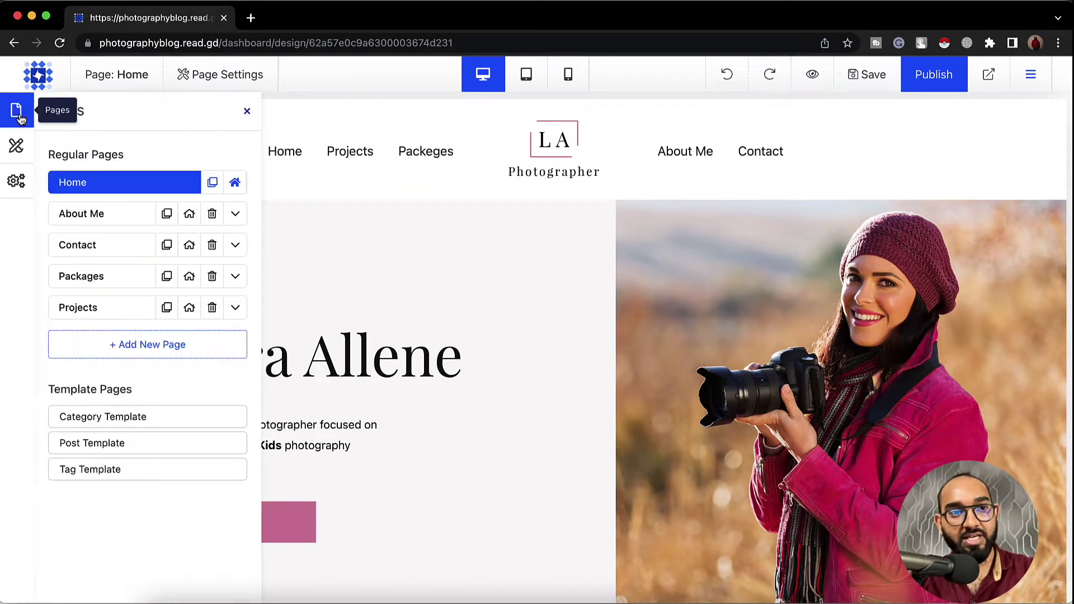
{"action": "left_click", "coordinate": [142, 353]}
{"action": "left_click", "coordinate": [235, 338]}
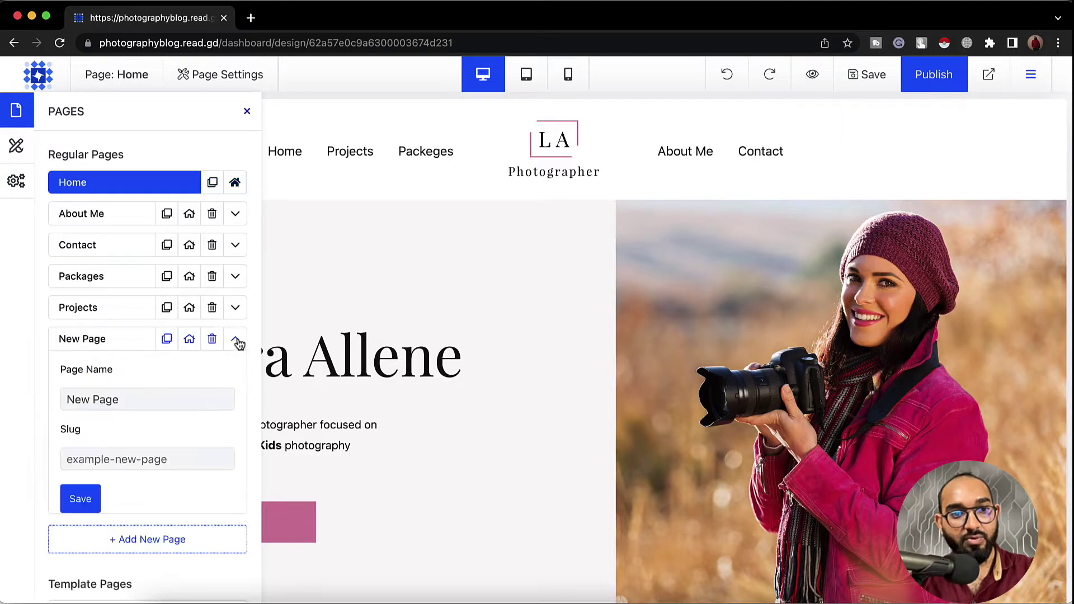
{"action": "triple_click", "coordinate": [155, 390]}
{"action": "type", "text": "Blog"}
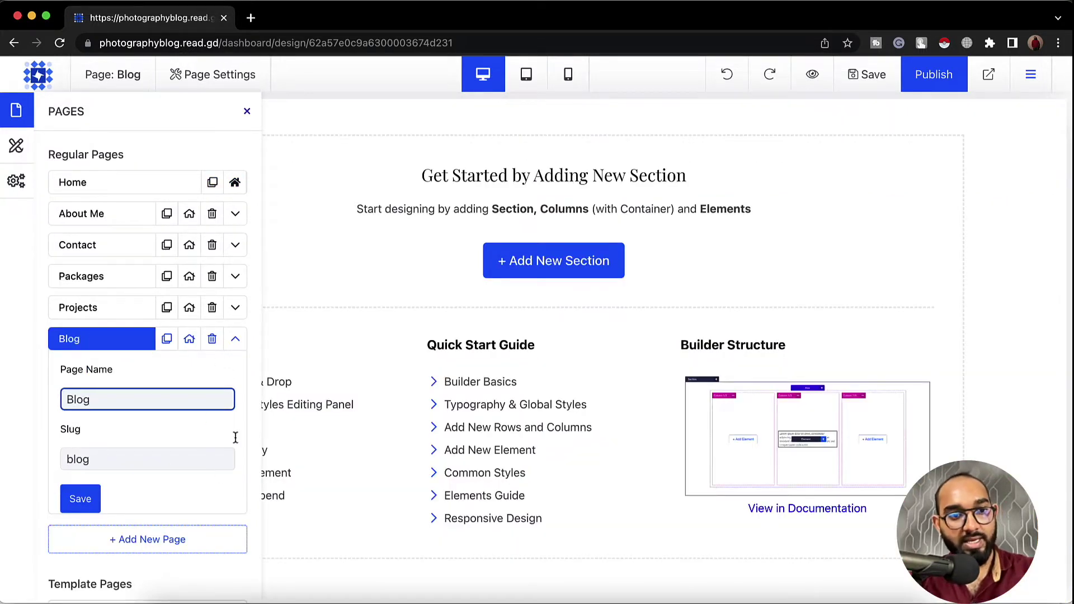
{"action": "left_click", "coordinate": [82, 498]}
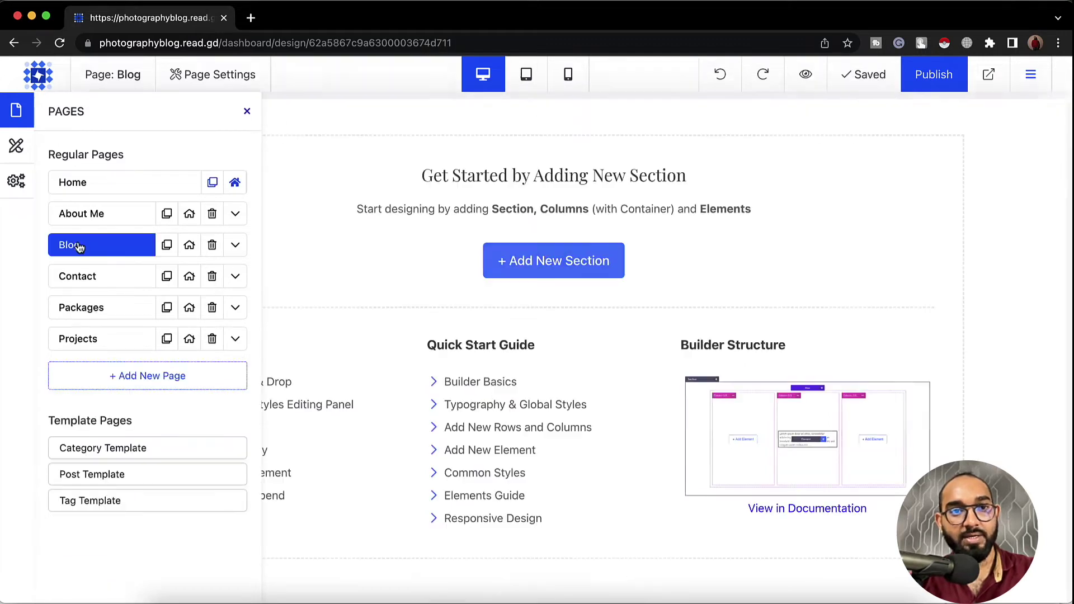
{"action": "left_click", "coordinate": [247, 111]}
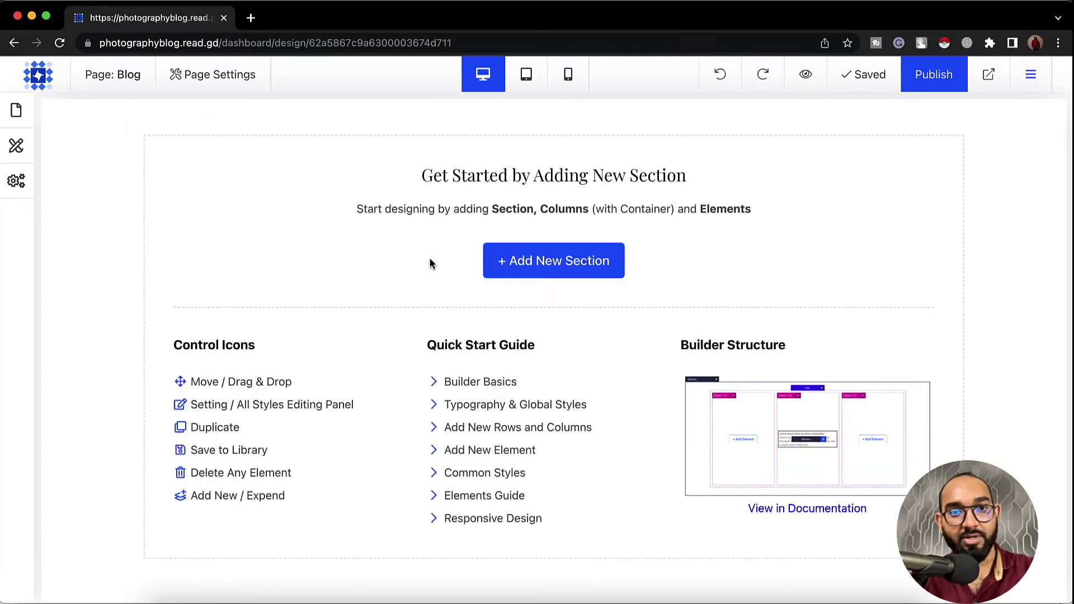
Insert a CMS Row with Column layout from the Custom Section options into the Blog page
{"action": "left_click", "coordinate": [558, 272]}
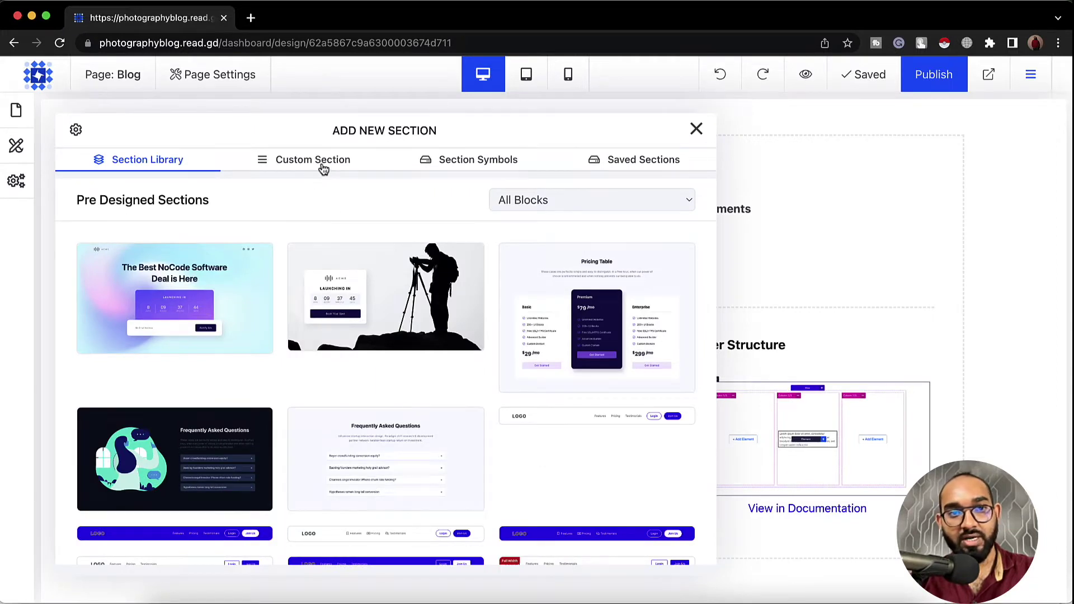
{"action": "left_click", "coordinate": [323, 167]}
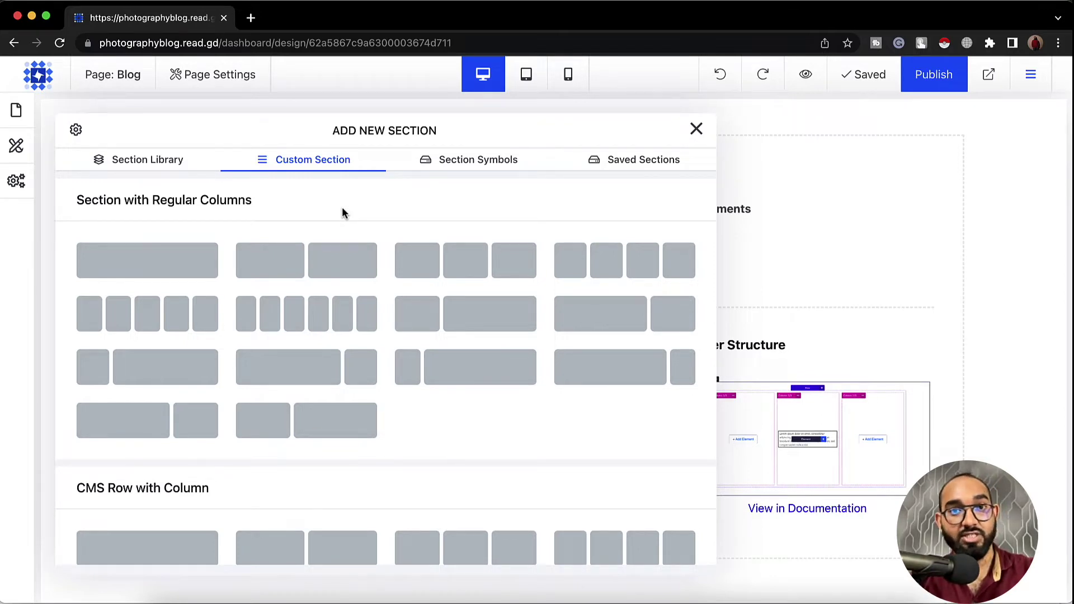
{"action": "scroll", "coordinate": [343, 458], "scroll_direction": "down", "scroll_amount": 3}
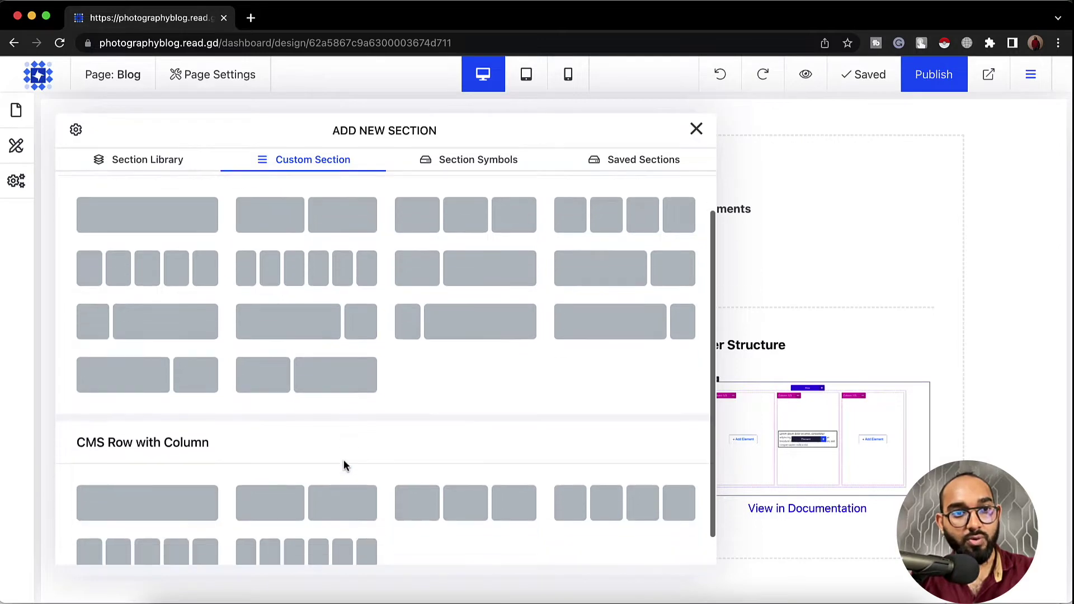
{"action": "left_click_drag", "start_coordinate": [84, 413], "coordinate": [186, 416]}
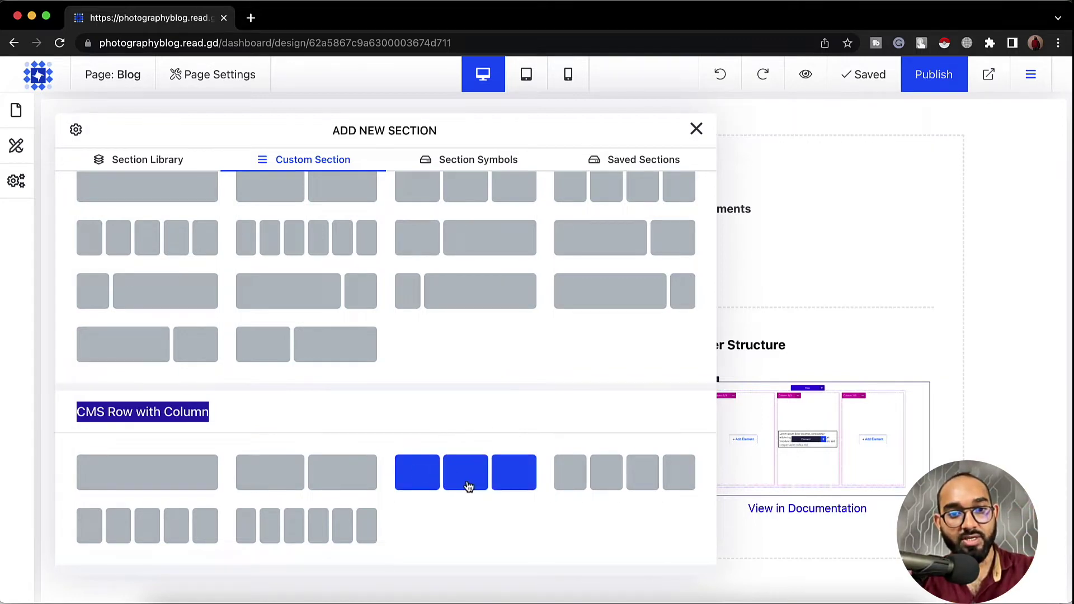
{"action": "left_click", "coordinate": [426, 477]}
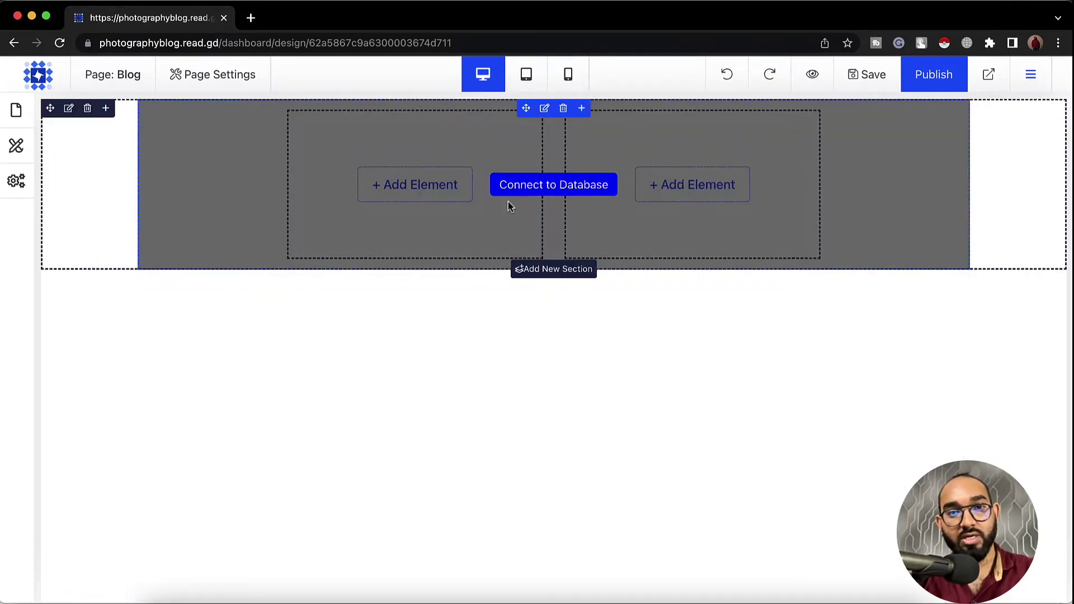
Set the CMS row's data source to Posts, giving three post columns and Load More
{"action": "left_click", "coordinate": [554, 194]}
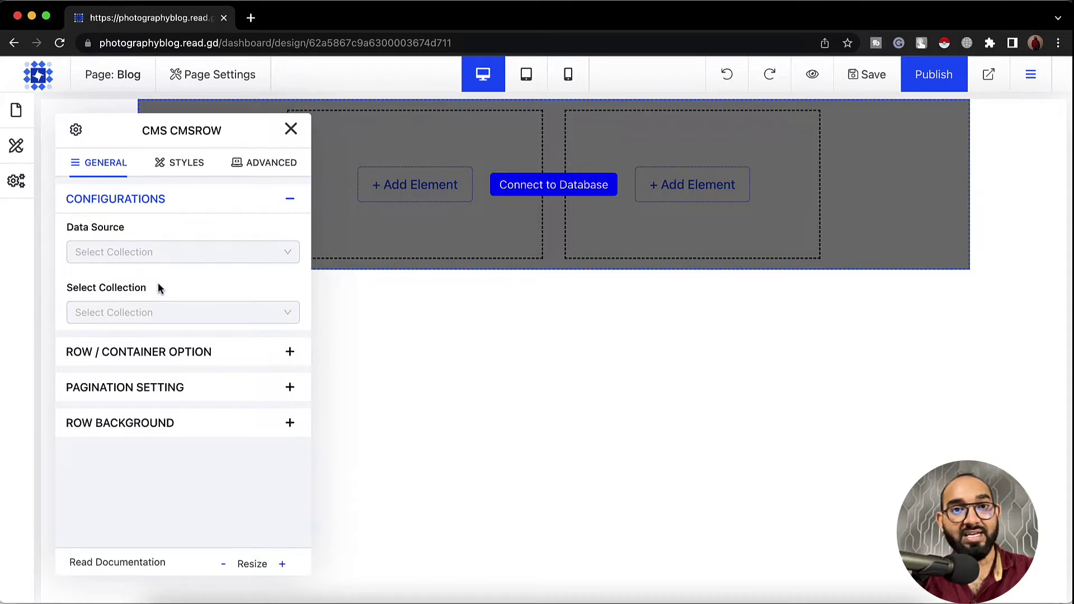
{"action": "left_click", "coordinate": [150, 250]}
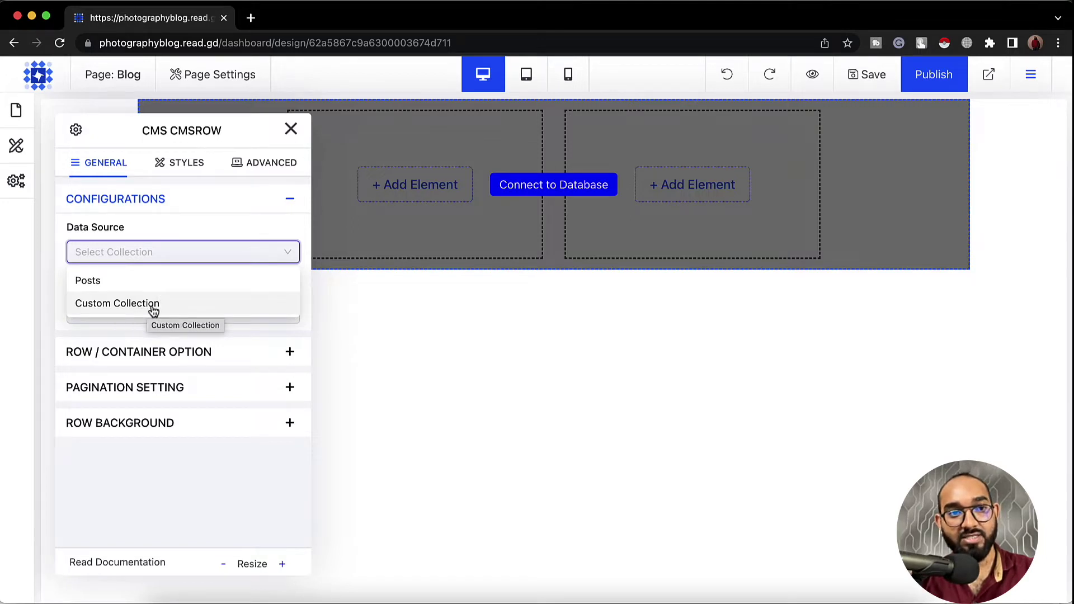
{"action": "left_click", "coordinate": [105, 286]}
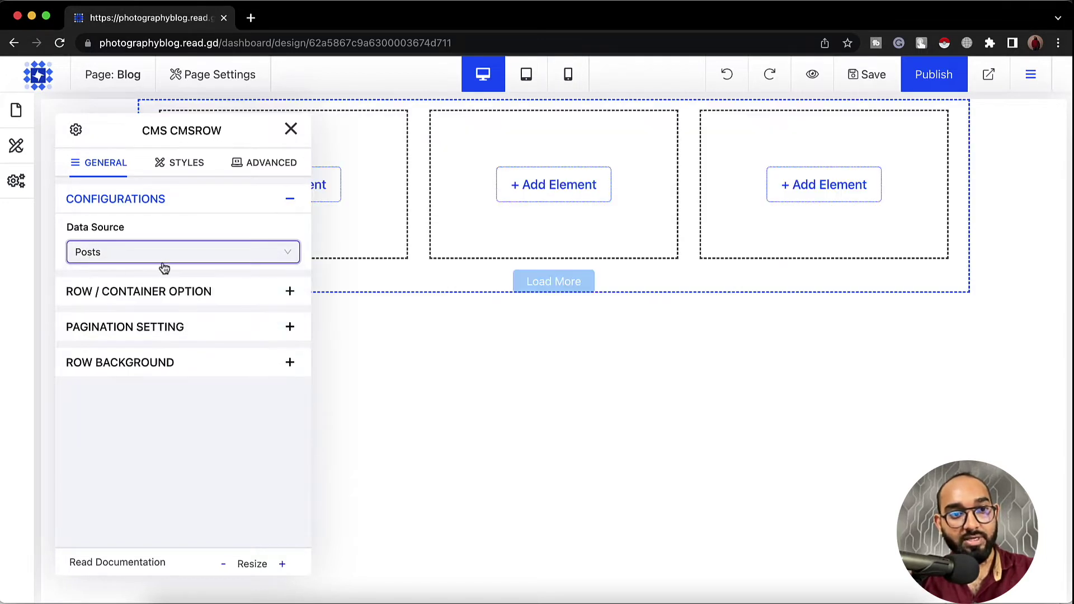
{"action": "left_click", "coordinate": [290, 129]}
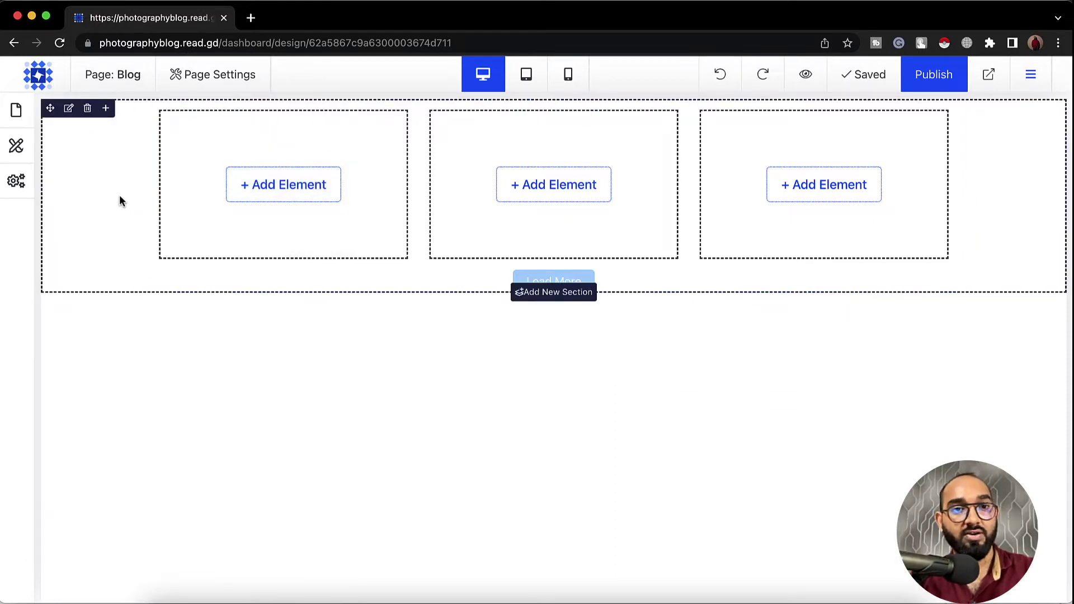
Add an H4 heading bound to the Post Title CMS field in each column
{"action": "left_click", "coordinate": [292, 187]}
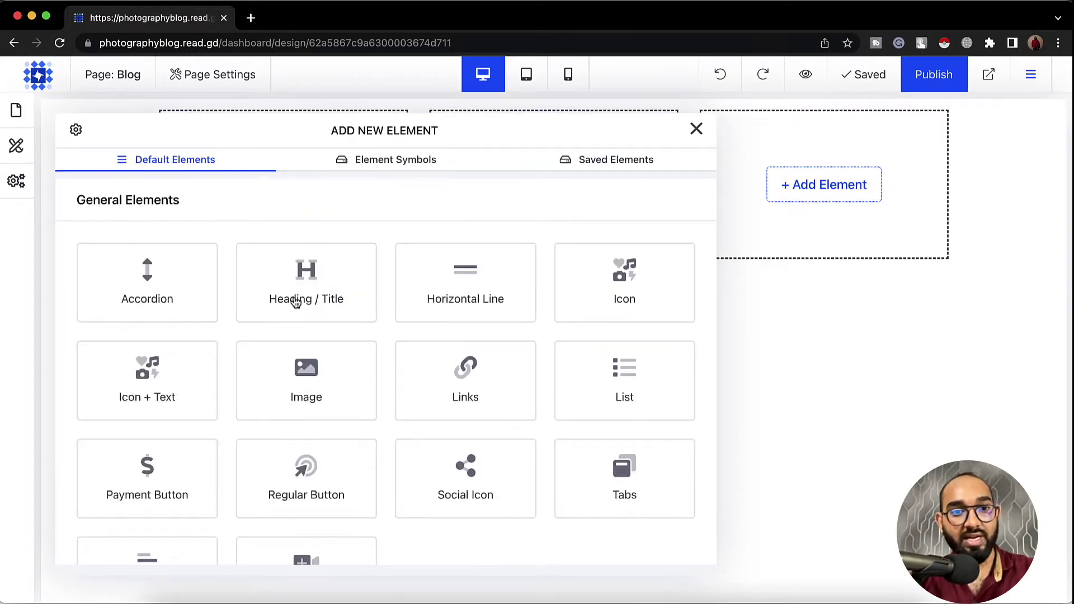
{"action": "left_click", "coordinate": [331, 310]}
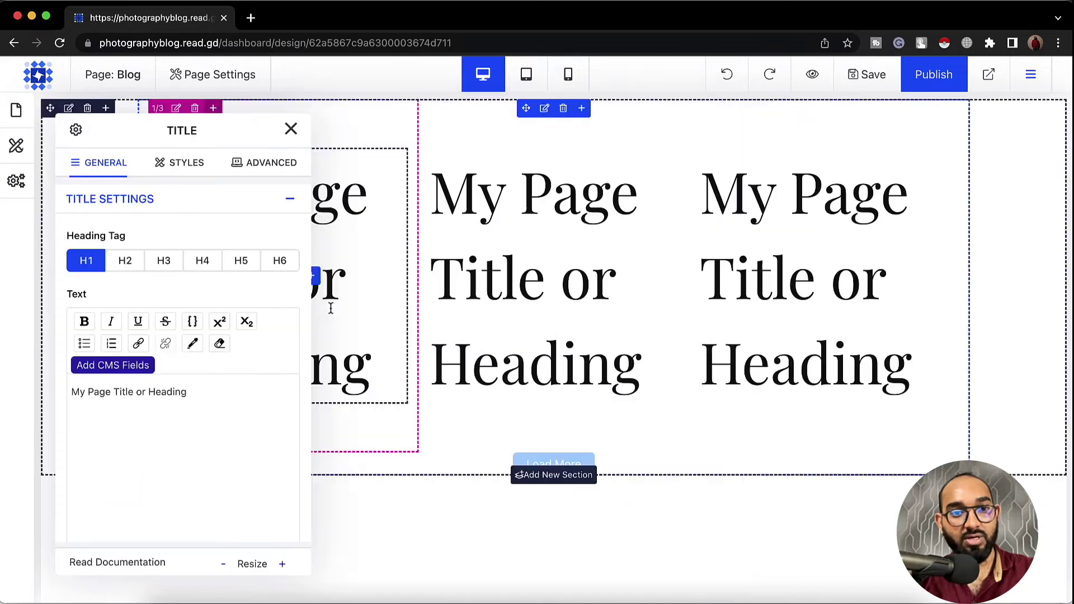
{"action": "triple_click", "coordinate": [220, 385]}
{"action": "key", "text": "BackSpace"}
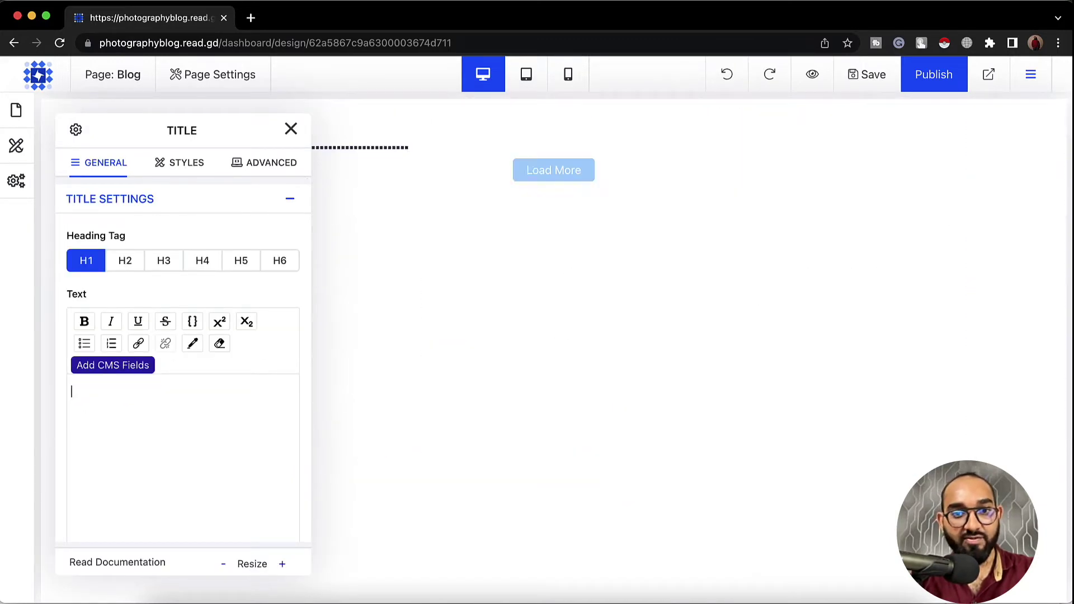
{"action": "left_click", "coordinate": [111, 373]}
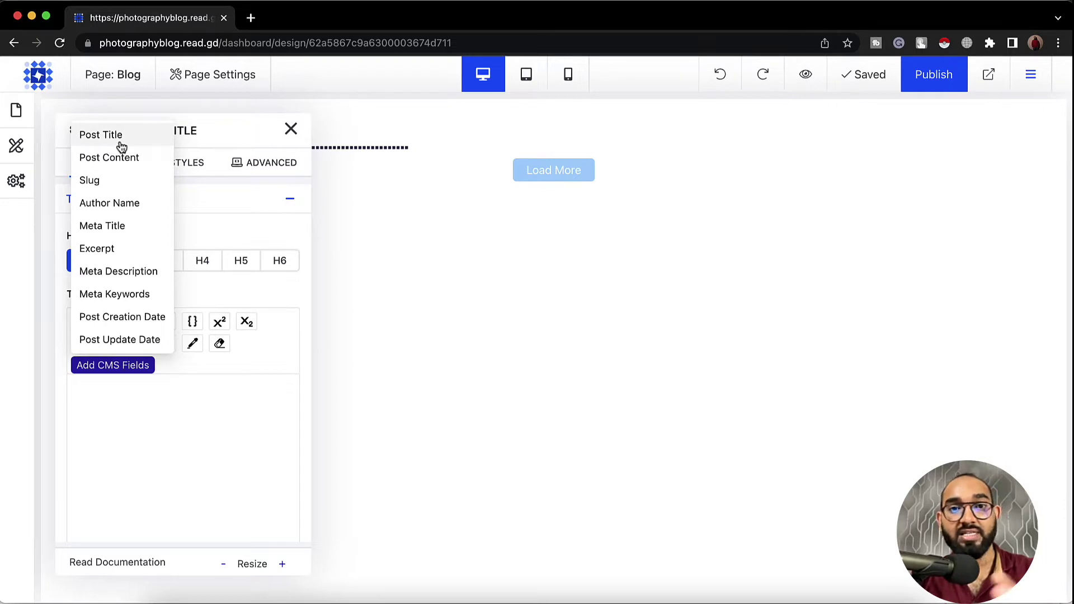
{"action": "left_click", "coordinate": [117, 140]}
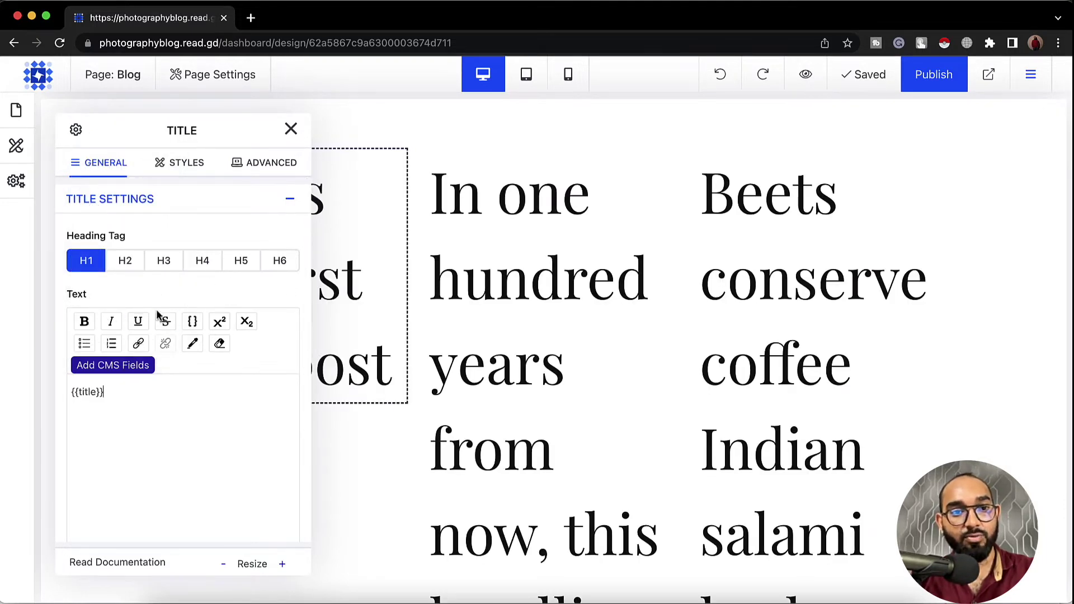
{"action": "left_click", "coordinate": [202, 262]}
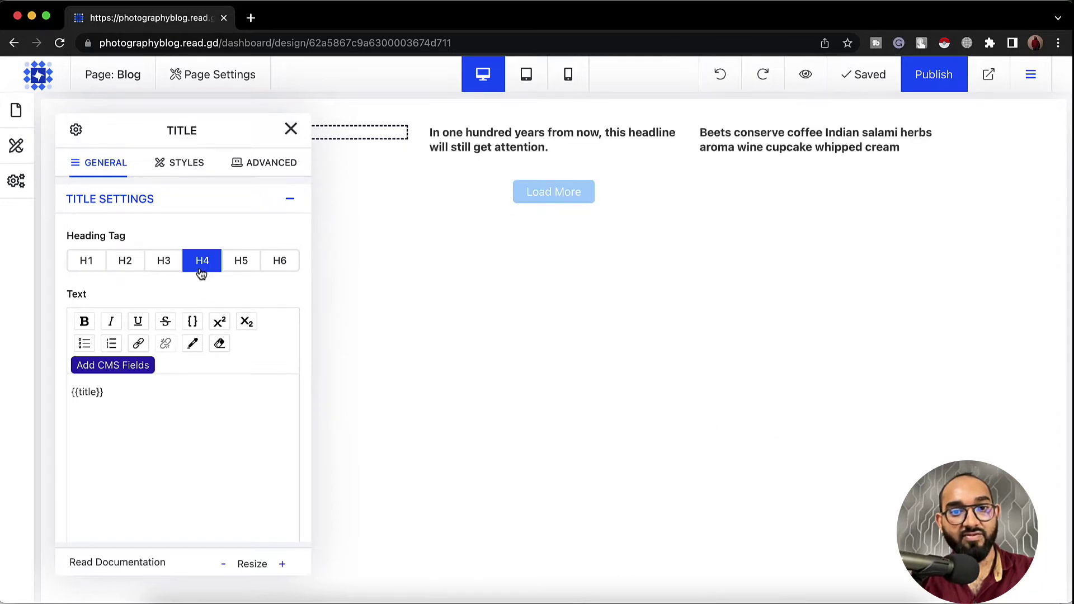
{"action": "left_click", "coordinate": [291, 129]}
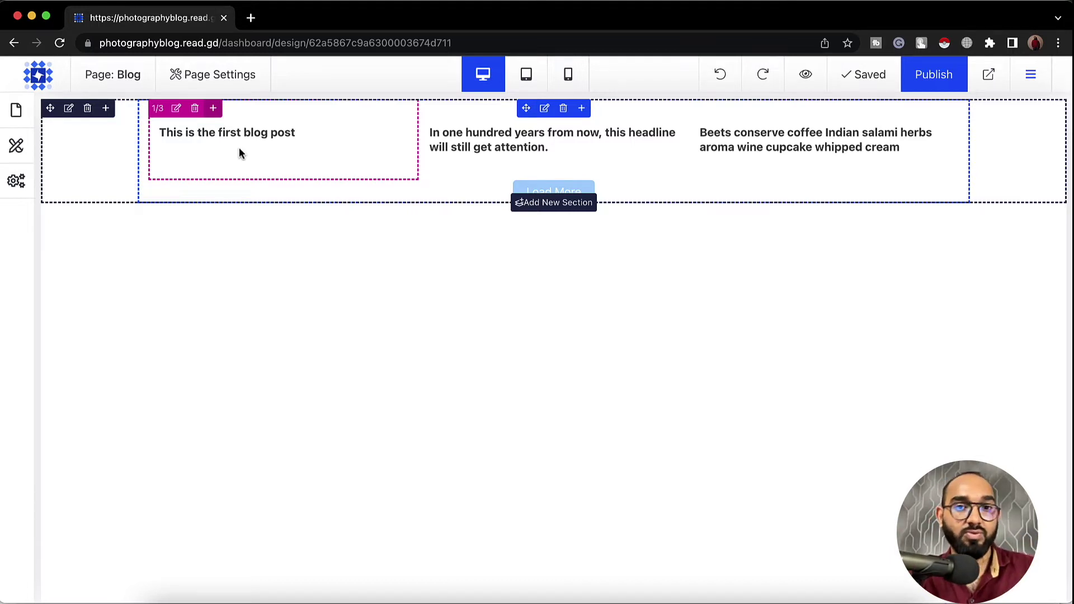
Add an image below the title bound to the post's Thumbnail Image field
{"action": "mouse_move", "coordinate": [263, 136]}
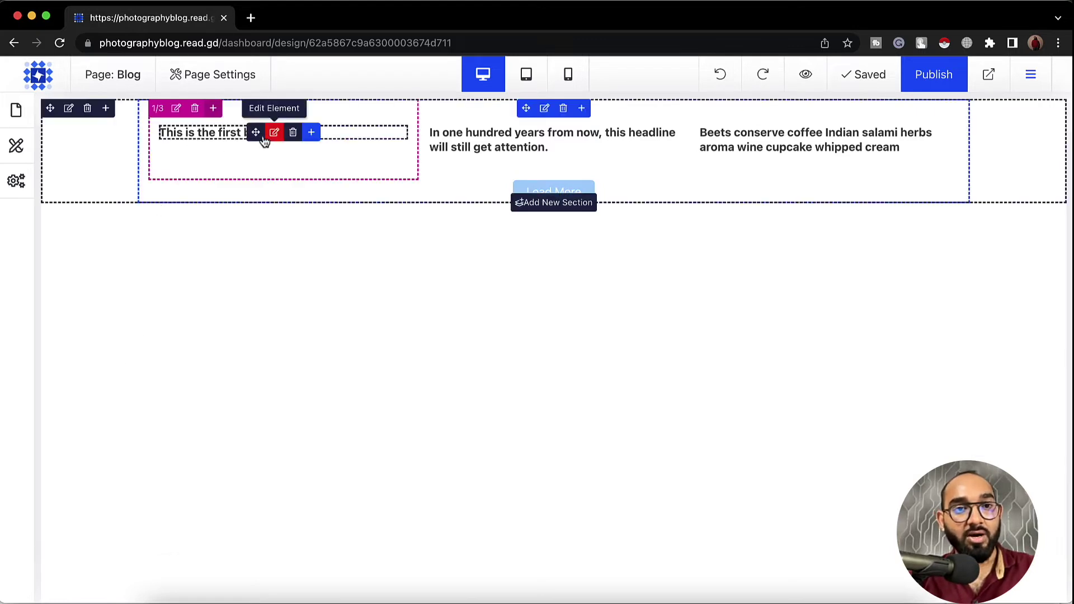
{"action": "left_click", "coordinate": [311, 134]}
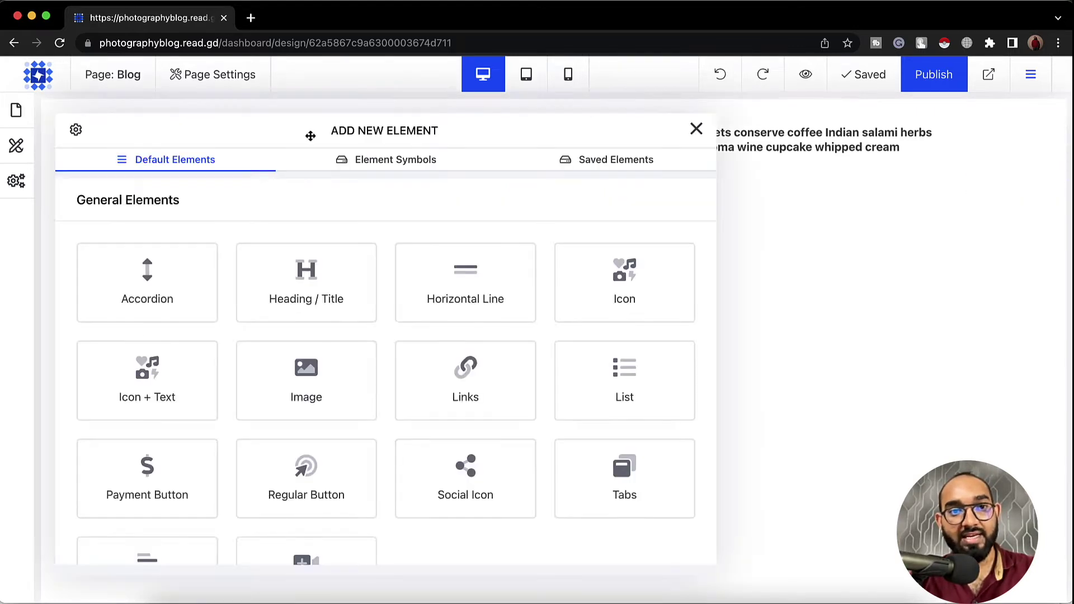
{"action": "left_click", "coordinate": [296, 398]}
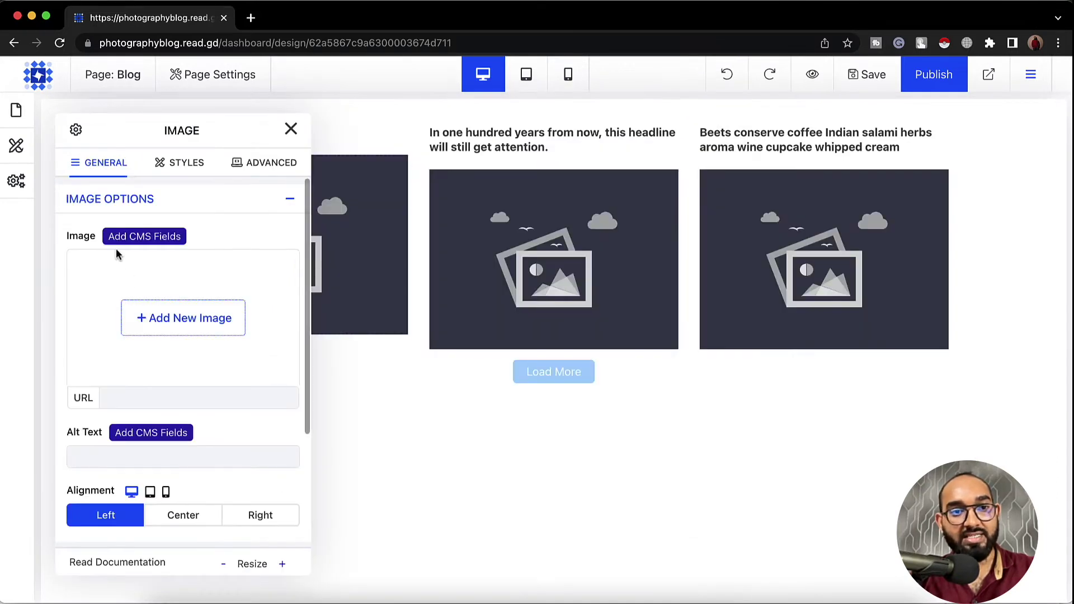
{"action": "left_click", "coordinate": [133, 243]}
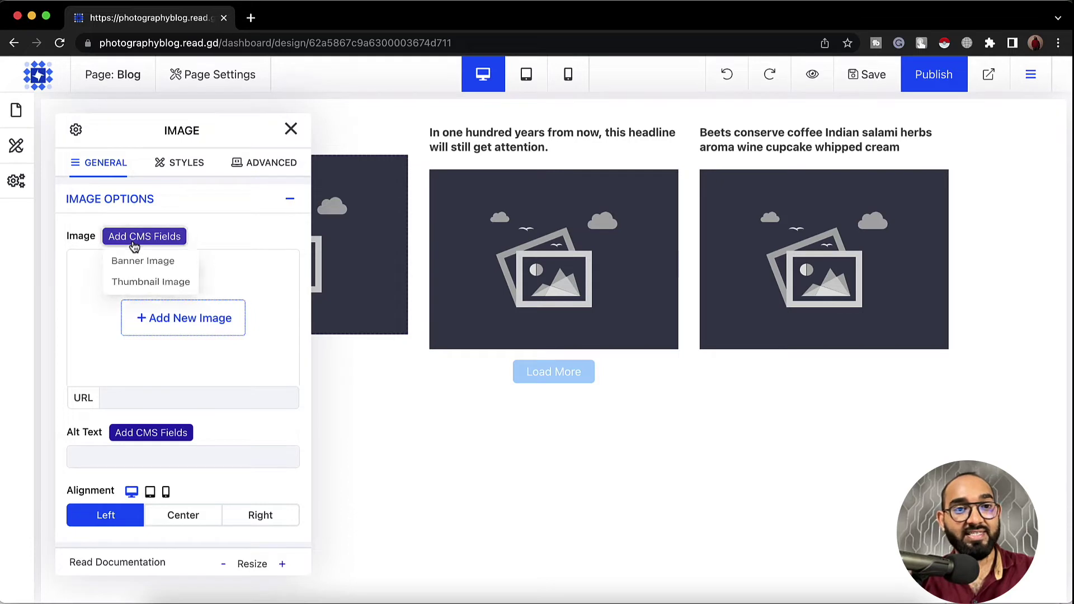
{"action": "left_click", "coordinate": [155, 288]}
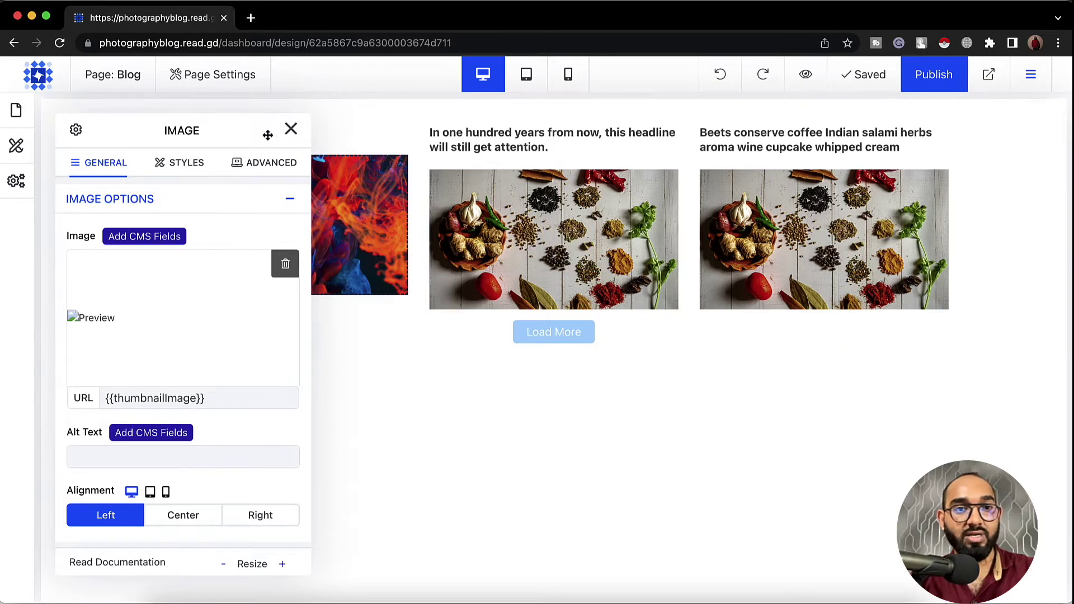
{"action": "left_click_drag", "start_coordinate": [159, 127], "coordinate": [392, 292]}
{"action": "mouse_move", "coordinate": [805, 243]}
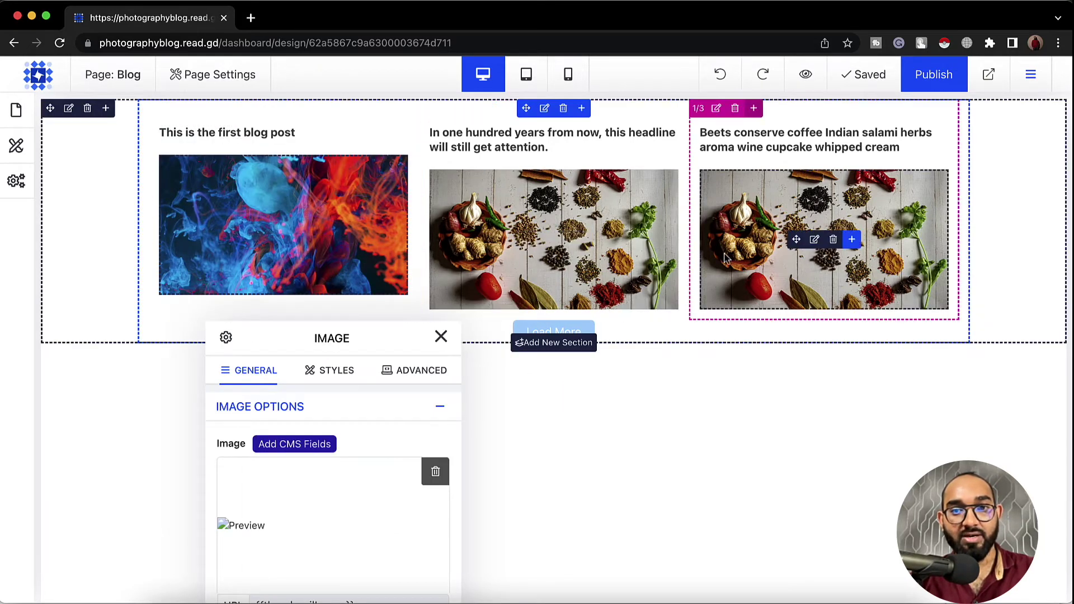
{"action": "left_click", "coordinate": [442, 338]}
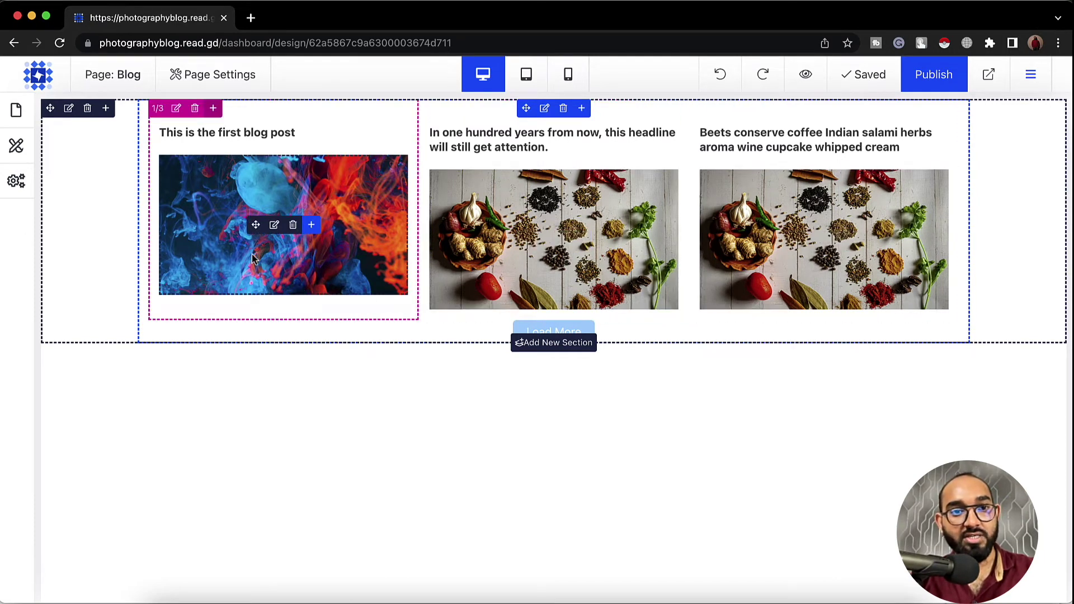
Add a text block under the image that shows the post's {{excerpt}} field
{"action": "left_click", "coordinate": [311, 226]}
{"action": "scroll", "coordinate": [398, 506], "scroll_direction": "down", "scroll_amount": 3}
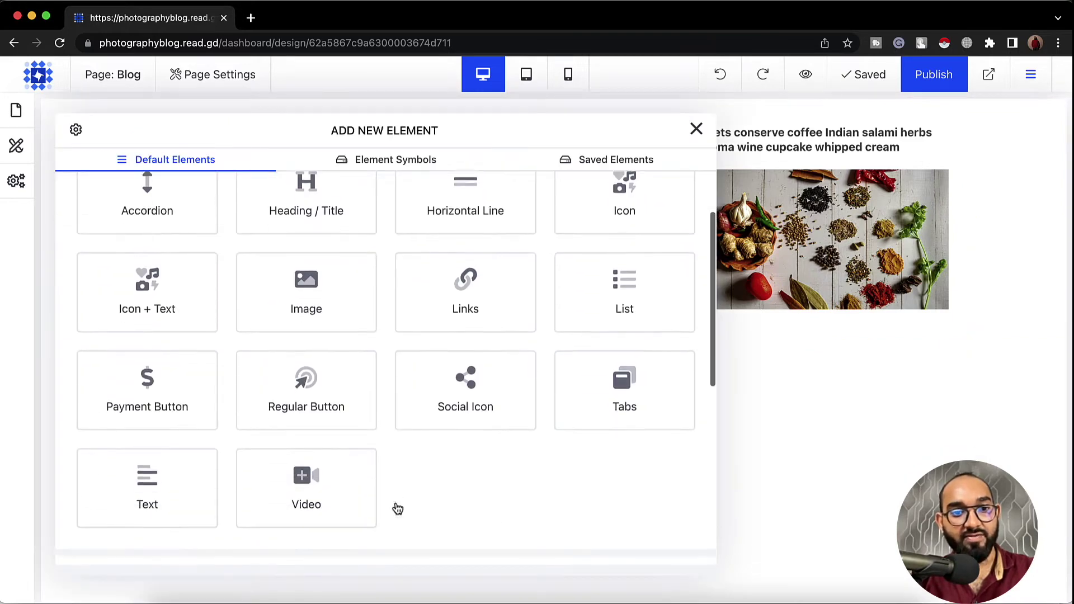
{"action": "left_click", "coordinate": [148, 445]}
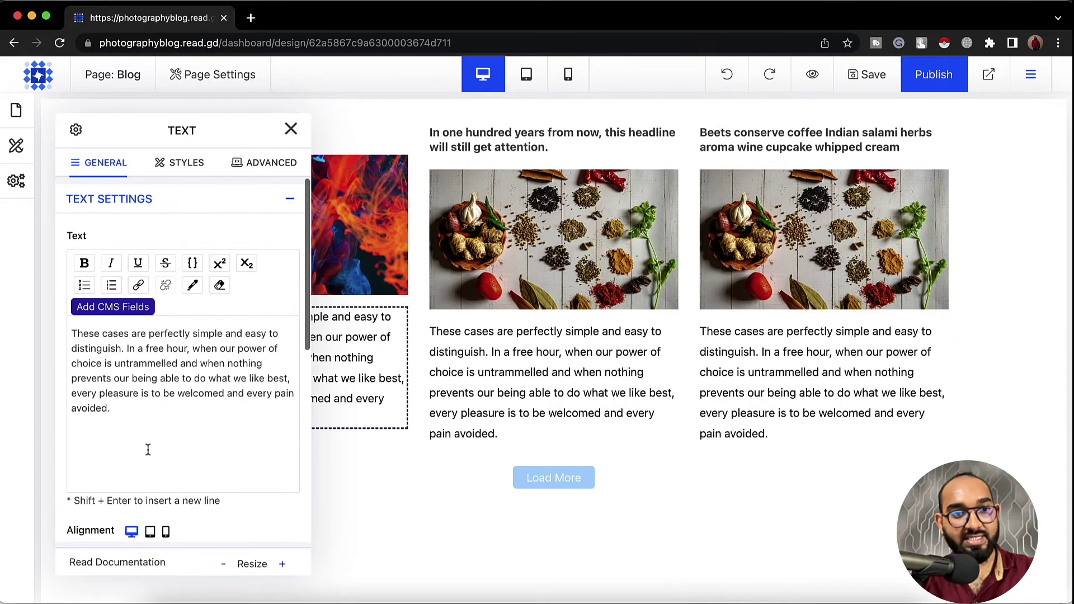
{"action": "triple_click", "coordinate": [170, 376]}
{"action": "key", "text": "BackSpace"}
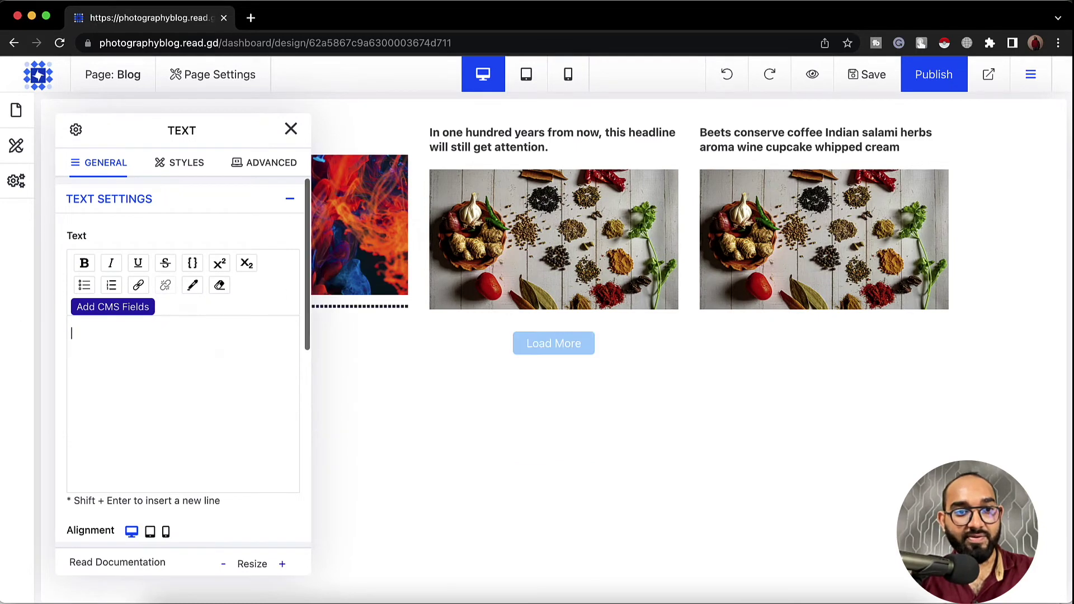
{"action": "left_click", "coordinate": [128, 313]}
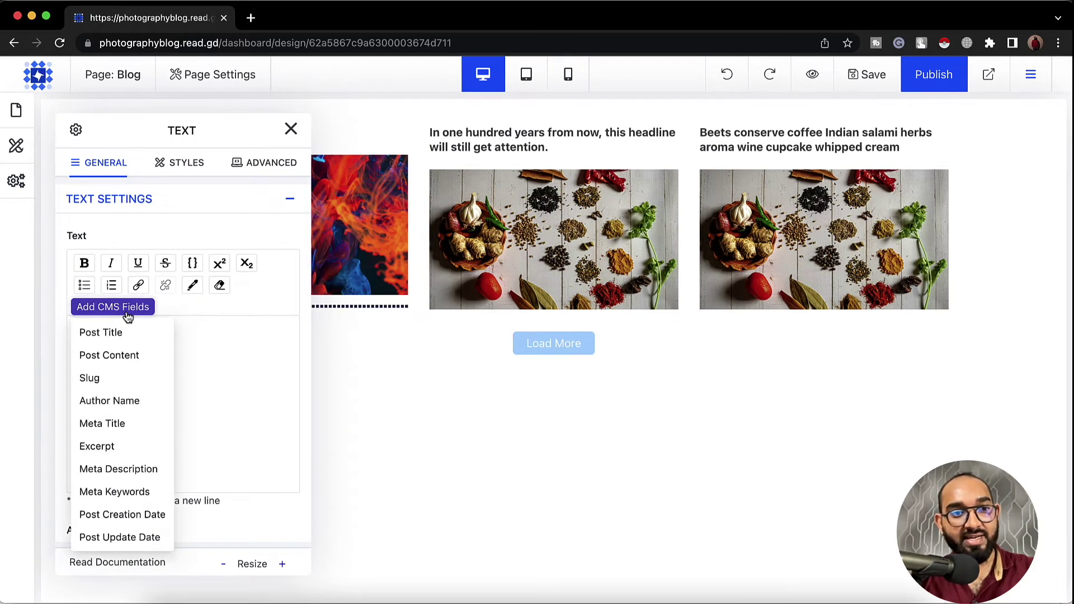
{"action": "left_click", "coordinate": [109, 448]}
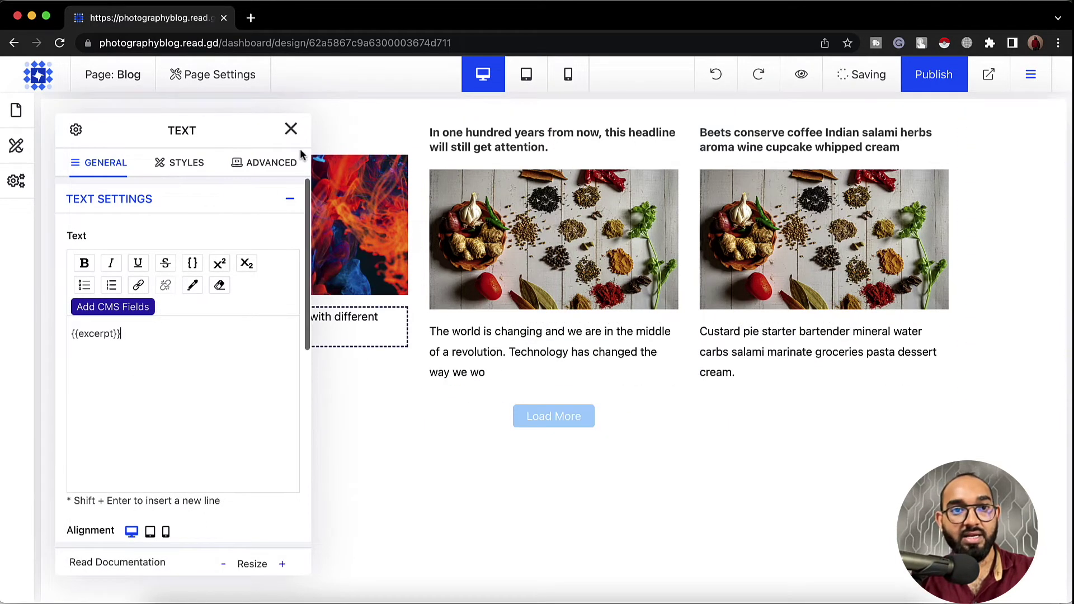
{"action": "left_click", "coordinate": [292, 130]}
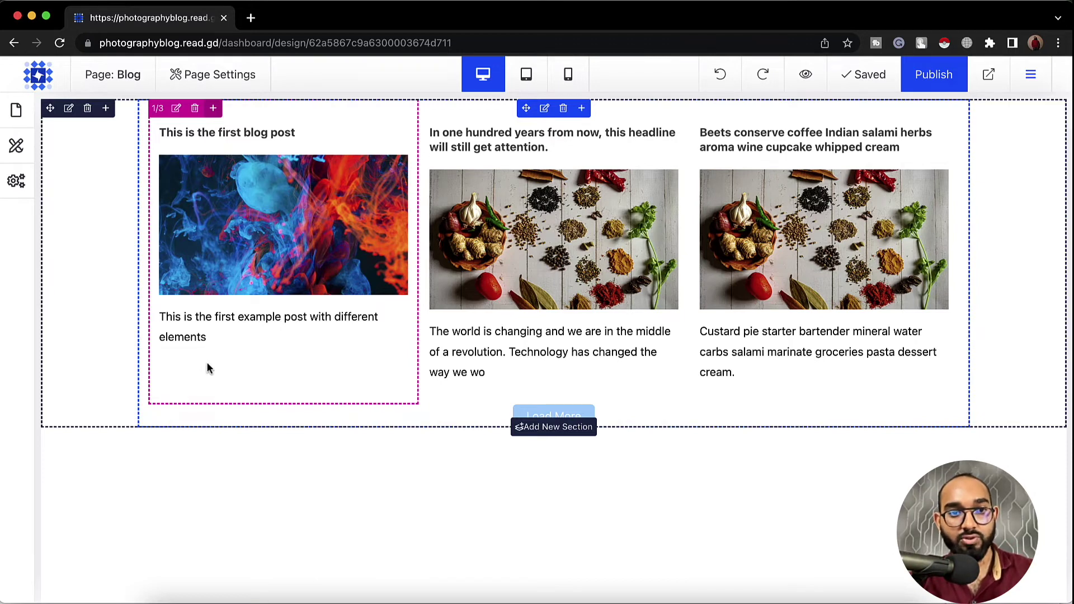
{"action": "mouse_move", "coordinate": [188, 341]}
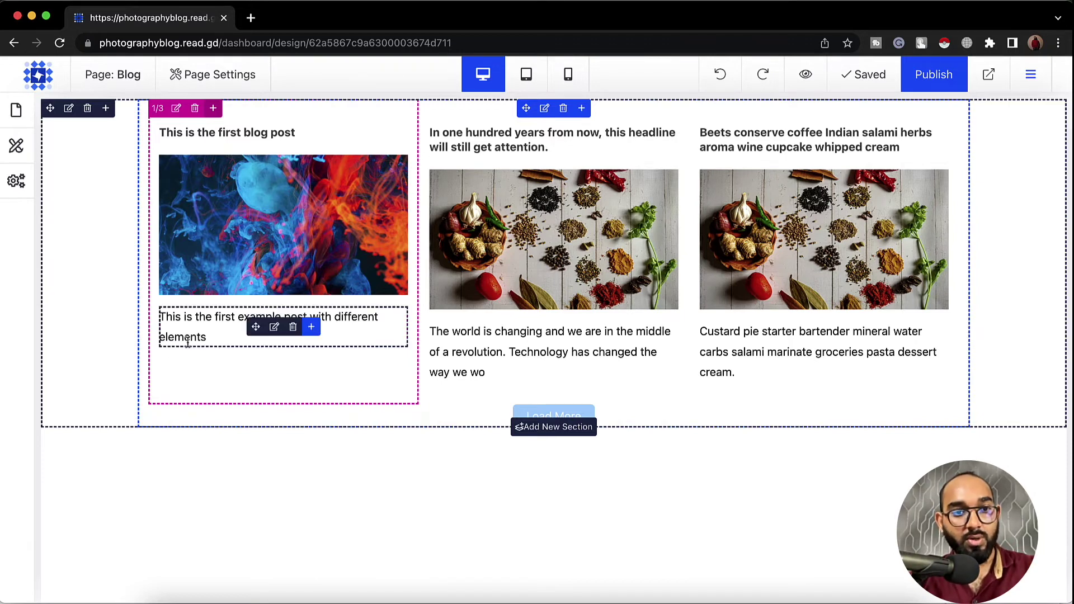
Add a Regular Button below the excerpt labelled 'Read More'
{"action": "left_click", "coordinate": [311, 327]}
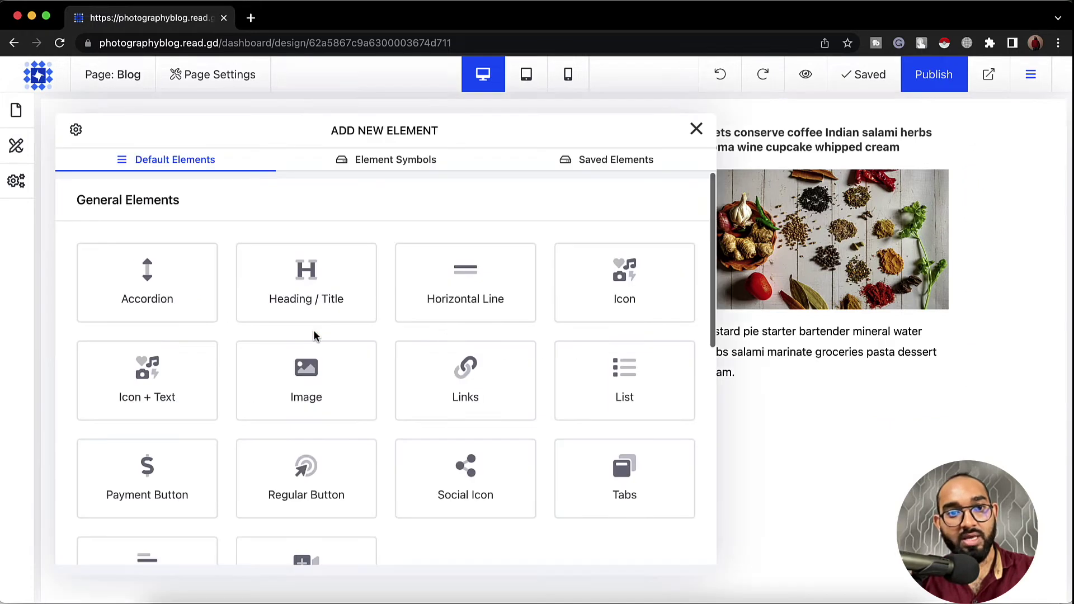
{"action": "left_click", "coordinate": [295, 499]}
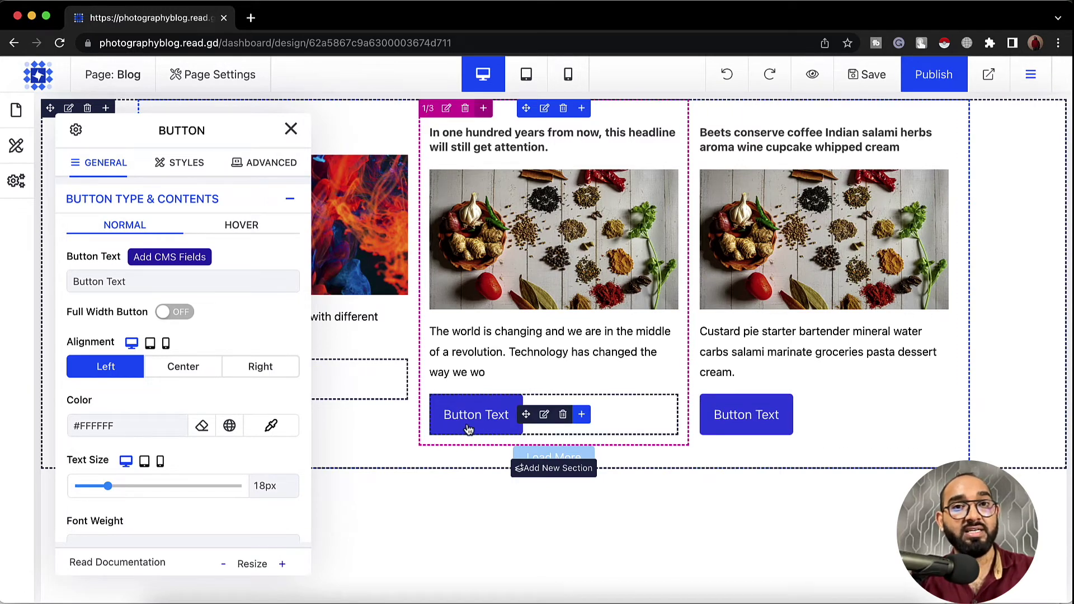
{"action": "triple_click", "coordinate": [138, 278]}
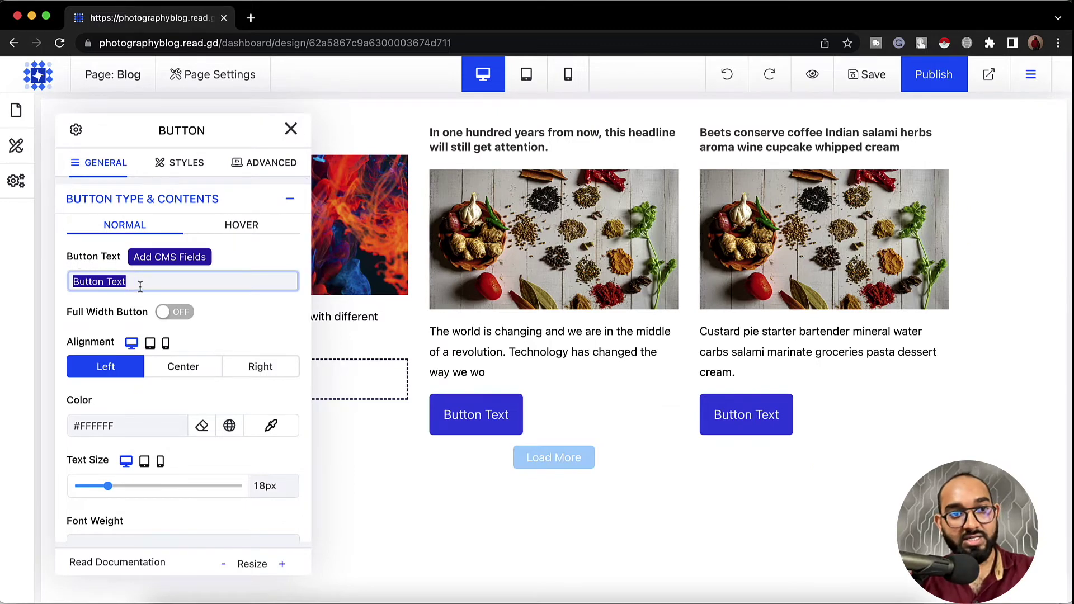
{"action": "key", "text": "BackSpace"}
{"action": "type", "text": "Read "}
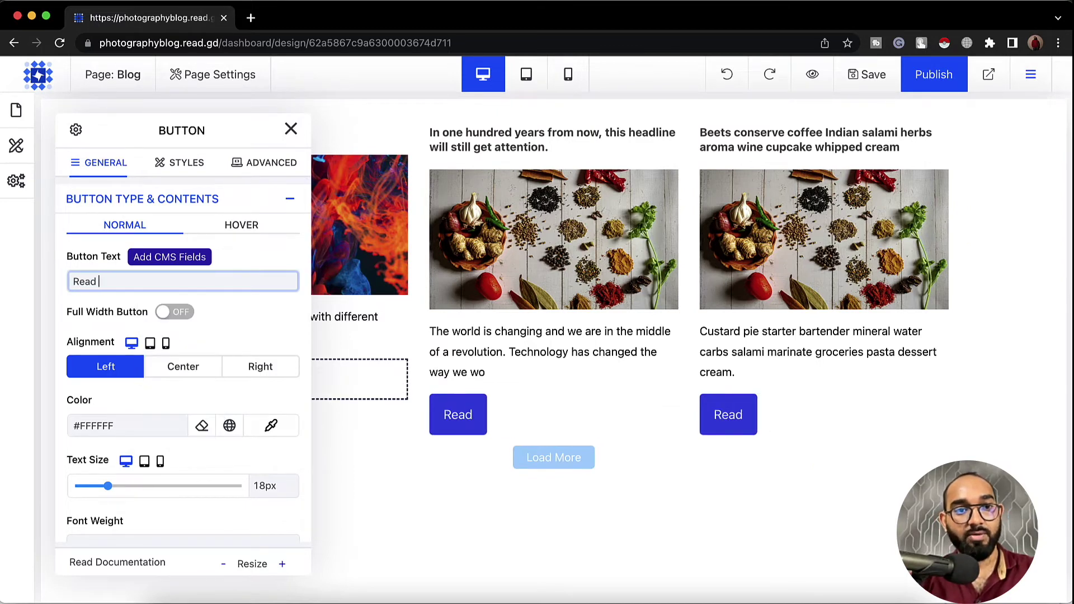
{"action": "type", "text": "More"}
{"action": "left_click", "coordinate": [276, 253]}
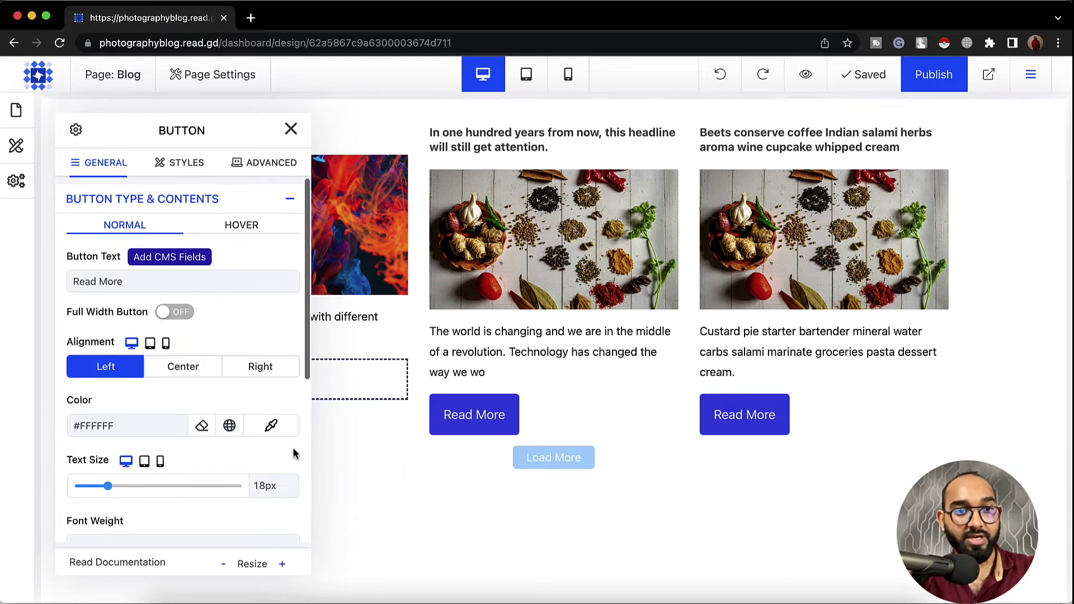
Set the Read More button link type to CMS item slug using the {{slug}} field
{"action": "scroll", "coordinate": [212, 330], "scroll_direction": "down", "scroll_amount": 3}
{"action": "scroll", "coordinate": [213, 333], "scroll_direction": "down", "scroll_amount": 5}
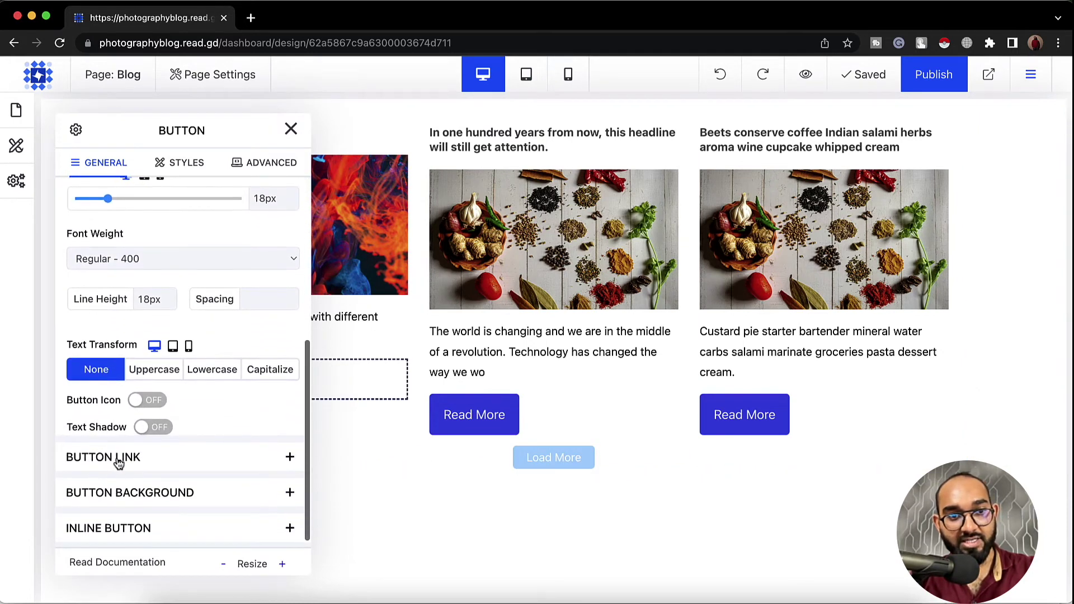
{"action": "left_click", "coordinate": [138, 463]}
{"action": "scroll", "coordinate": [136, 462], "scroll_direction": "down", "scroll_amount": 5}
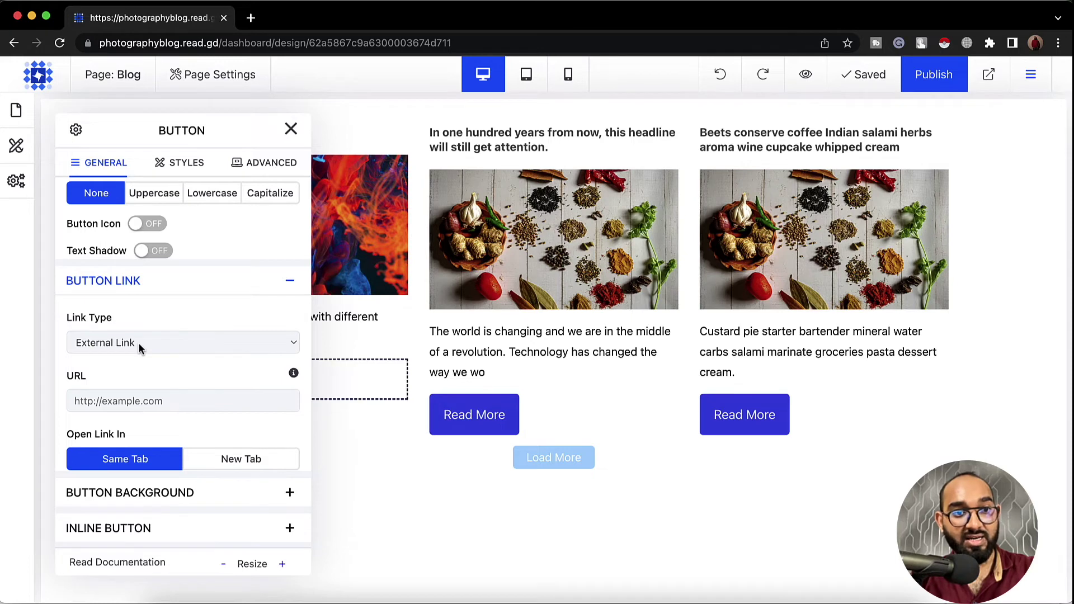
{"action": "left_click", "coordinate": [138, 342]}
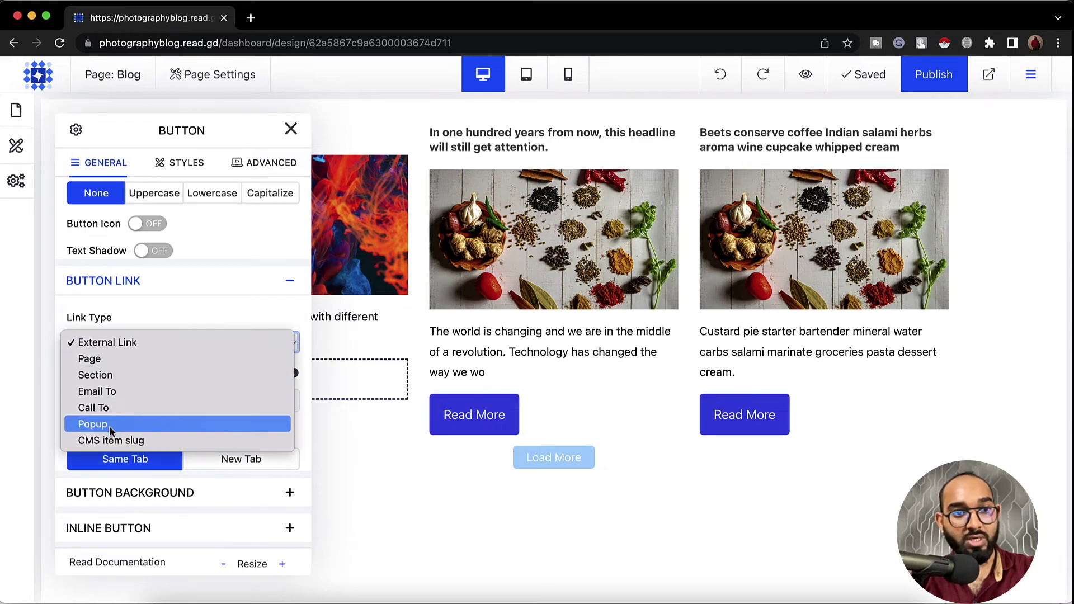
{"action": "left_click", "coordinate": [151, 442]}
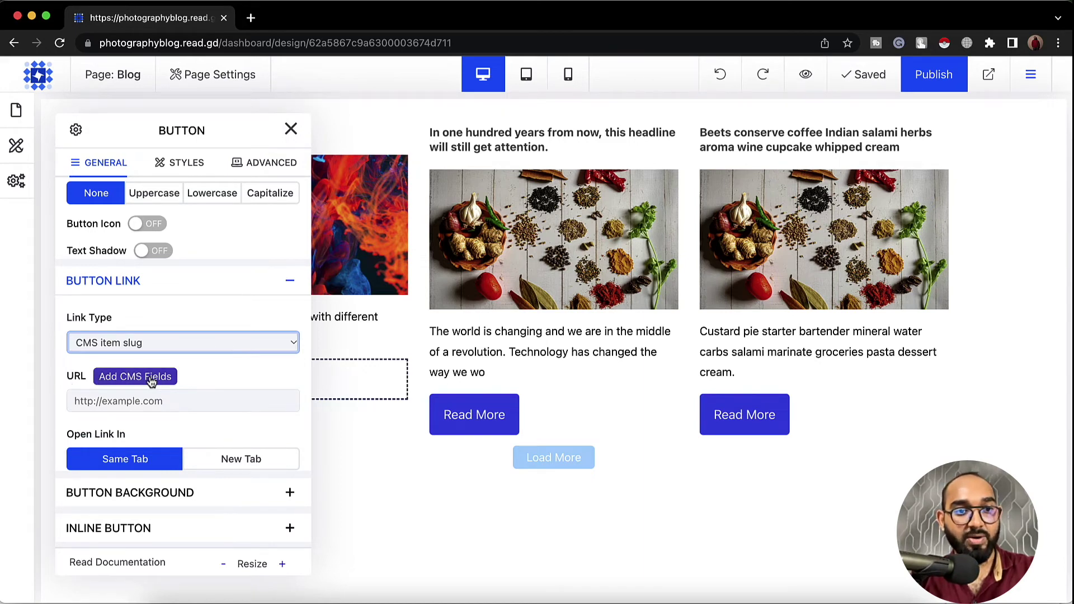
{"action": "left_click", "coordinate": [155, 379]}
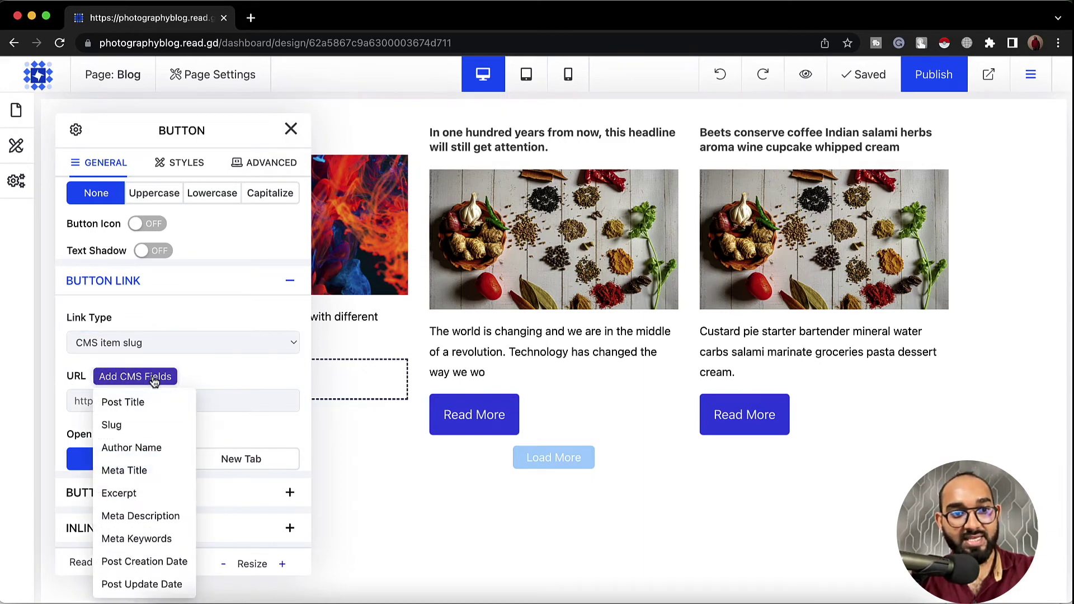
{"action": "left_click", "coordinate": [133, 423]}
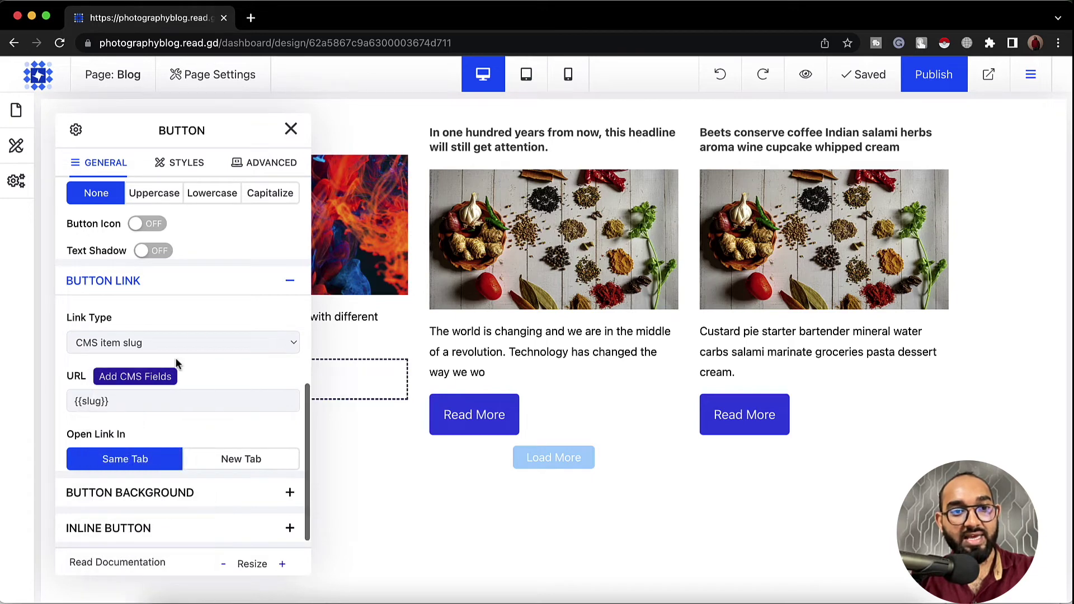
{"action": "left_click", "coordinate": [290, 129]}
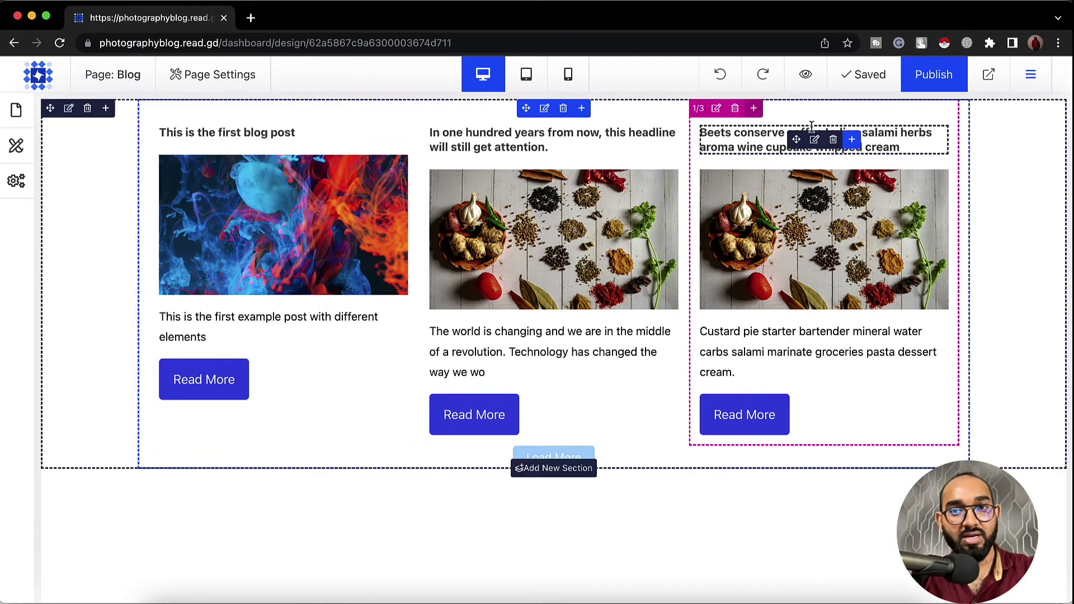
Publish the Blog page and open its first post on the live site
{"action": "left_click", "coordinate": [937, 78]}
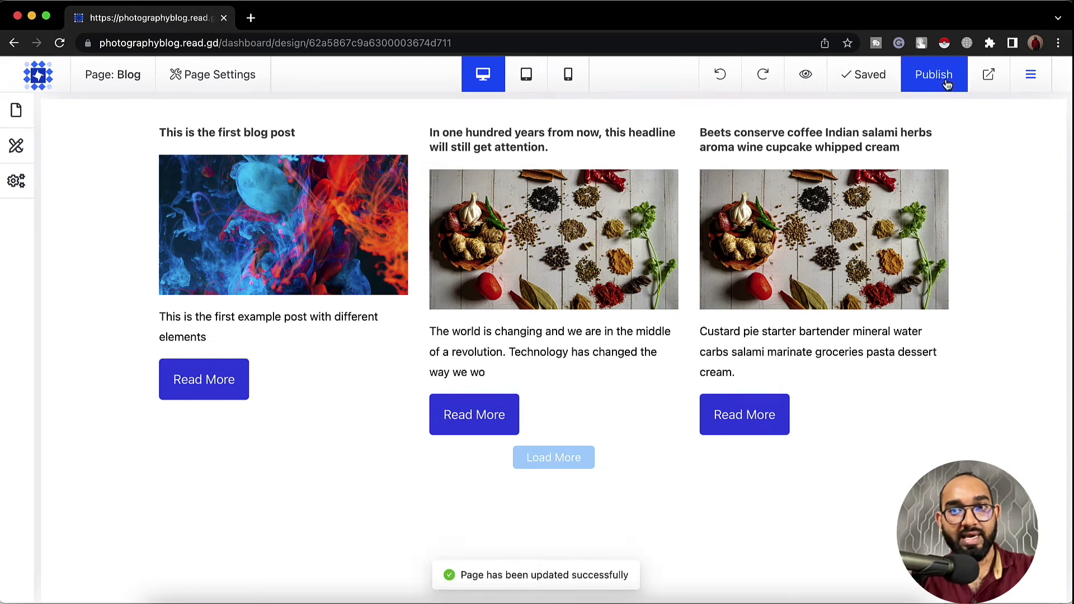
{"action": "left_click", "coordinate": [989, 75]}
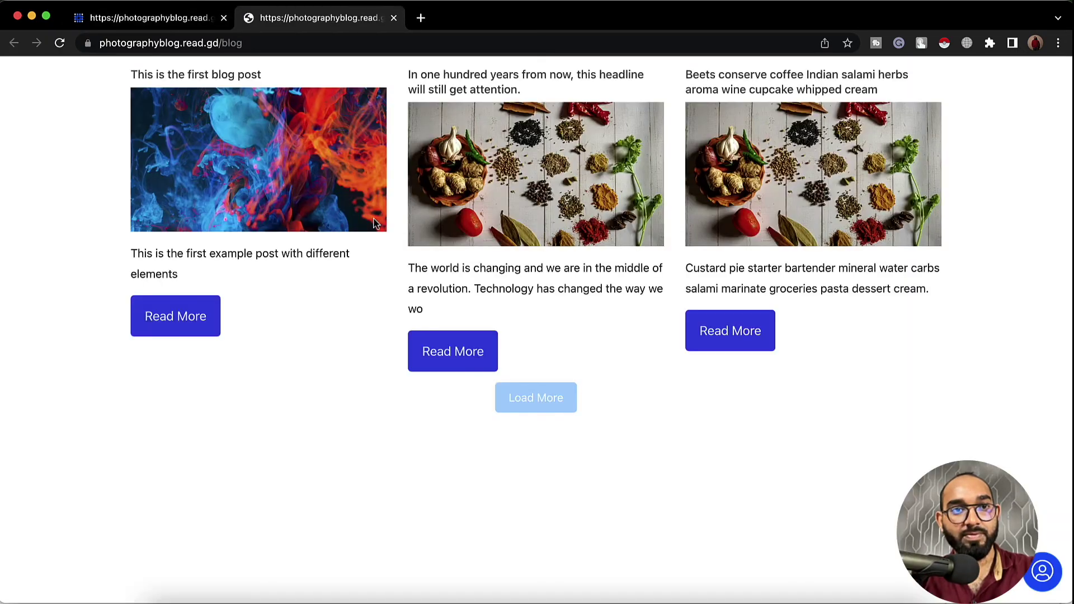
{"action": "left_click", "coordinate": [178, 326]}
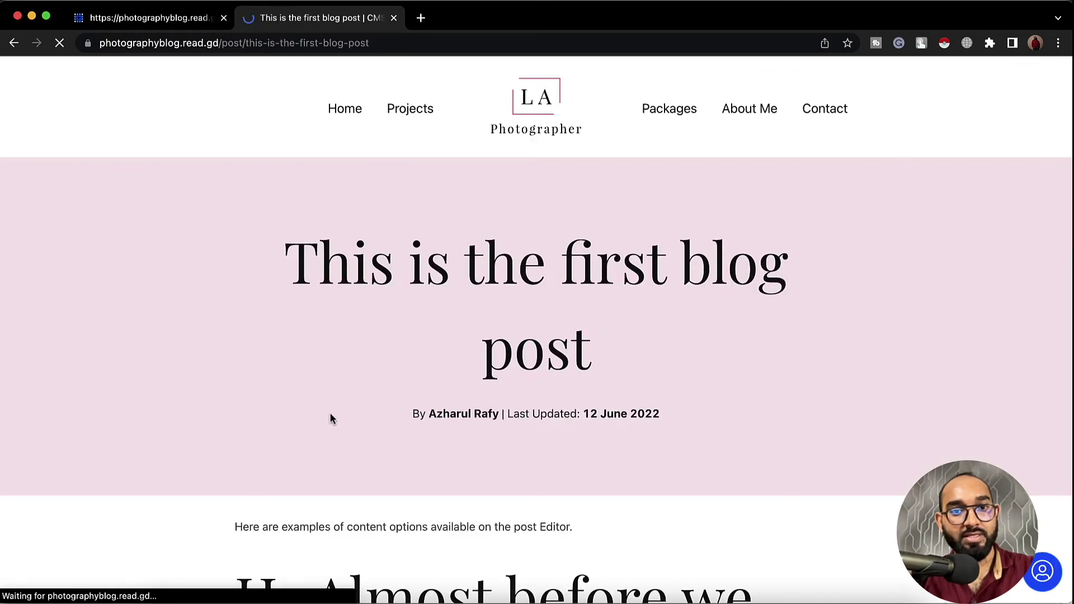
Scroll through the first post, then go back to the live blog listing
{"action": "scroll", "coordinate": [330, 411], "scroll_direction": "down", "scroll_amount": 3}
{"action": "scroll", "coordinate": [556, 242], "scroll_direction": "down", "scroll_amount": 6}
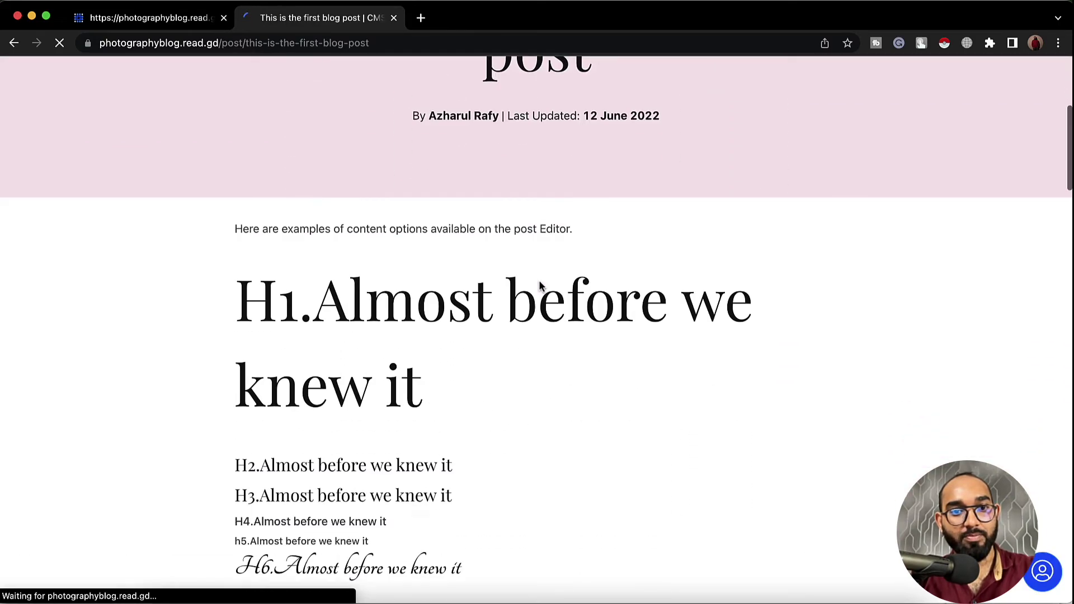
{"action": "scroll", "coordinate": [432, 425], "scroll_direction": "down", "scroll_amount": 20}
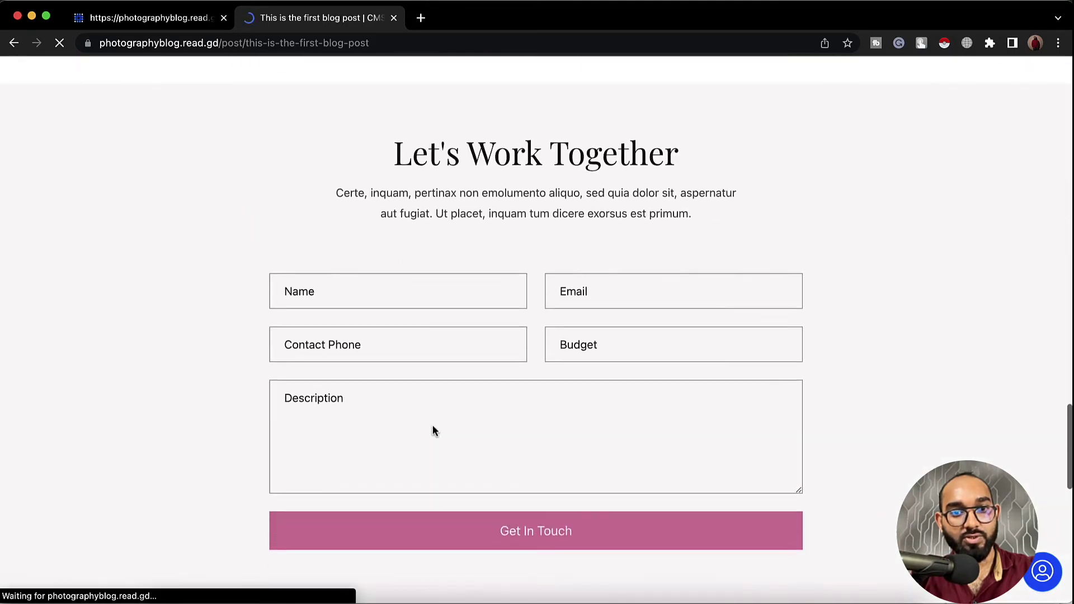
{"action": "scroll", "coordinate": [432, 425], "scroll_direction": "up", "scroll_amount": 20}
{"action": "scroll", "coordinate": [432, 424], "scroll_direction": "up", "scroll_amount": 5}
{"action": "left_click", "coordinate": [14, 42]}
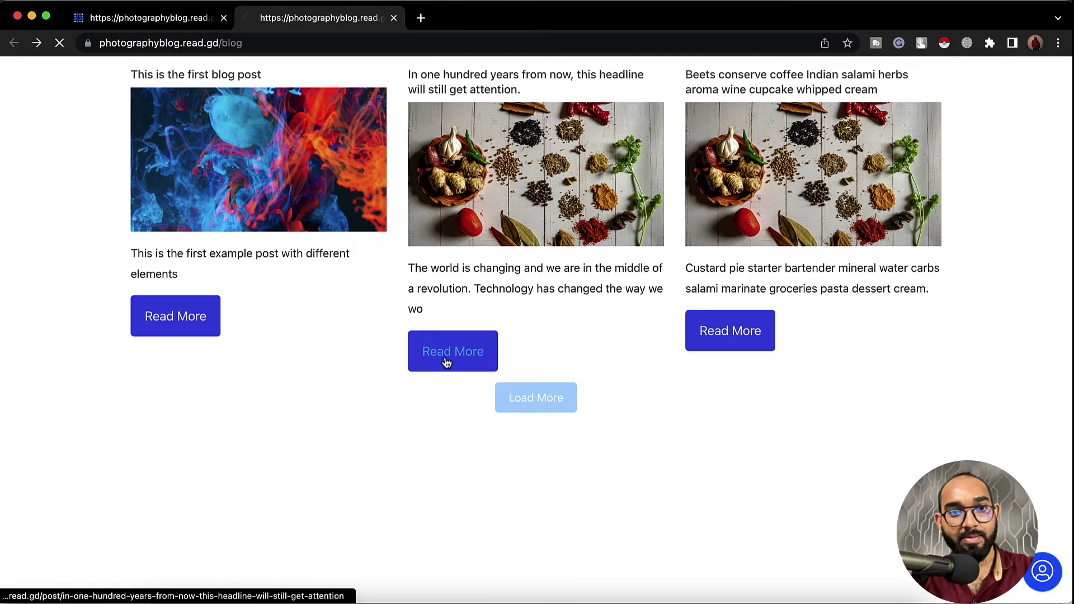
View the second post on the live site, then close the preview tab
{"action": "left_click", "coordinate": [447, 363]}
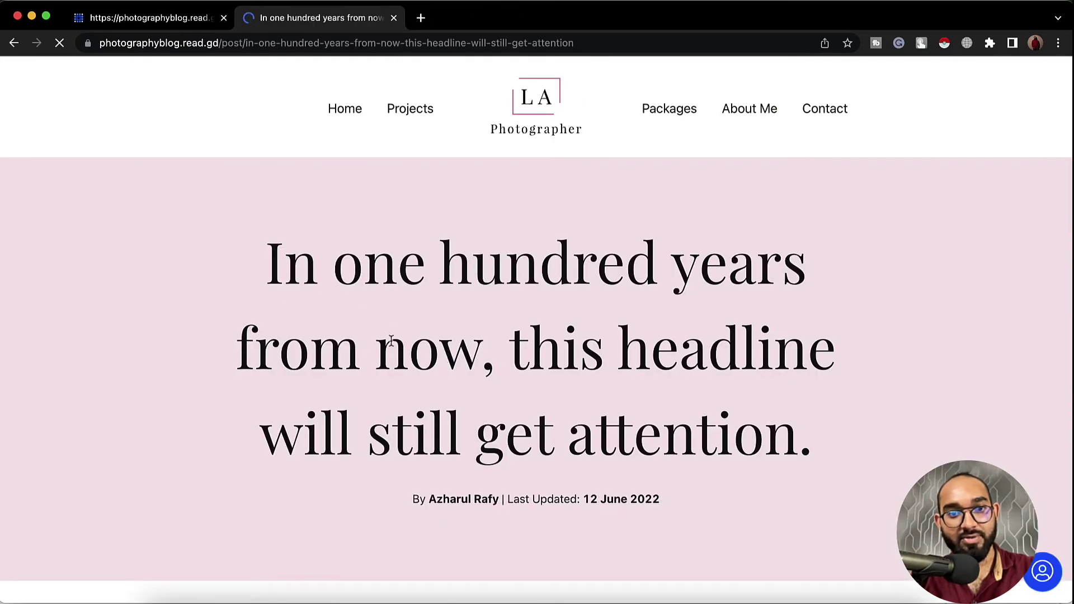
{"action": "left_click_drag", "start_coordinate": [249, 243], "coordinate": [634, 431]}
{"action": "scroll", "coordinate": [634, 431], "scroll_direction": "down", "scroll_amount": 3}
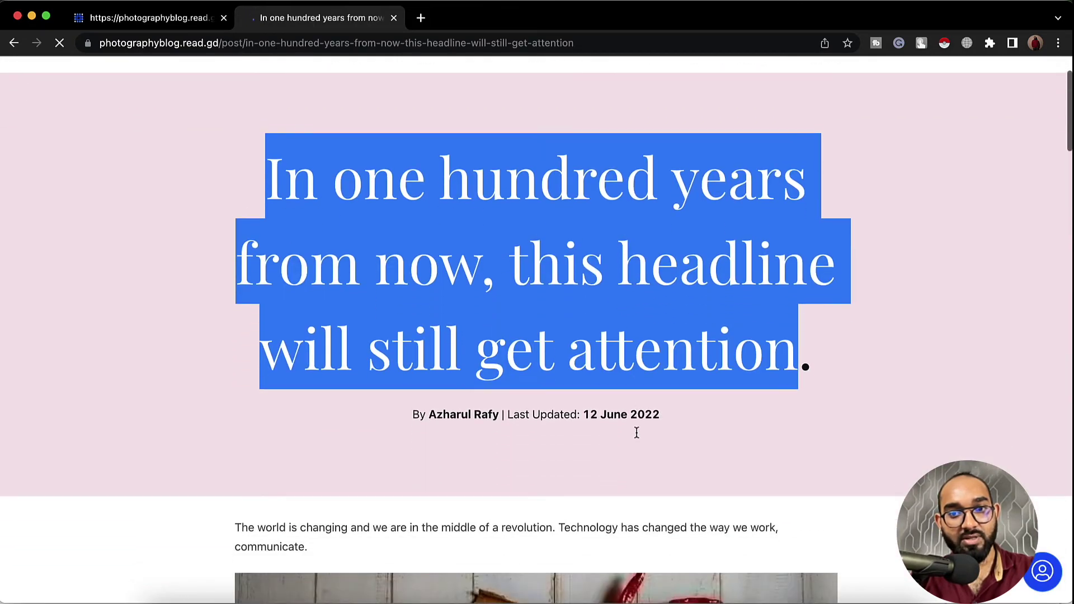
{"action": "scroll", "coordinate": [397, 440], "scroll_direction": "down", "scroll_amount": 8}
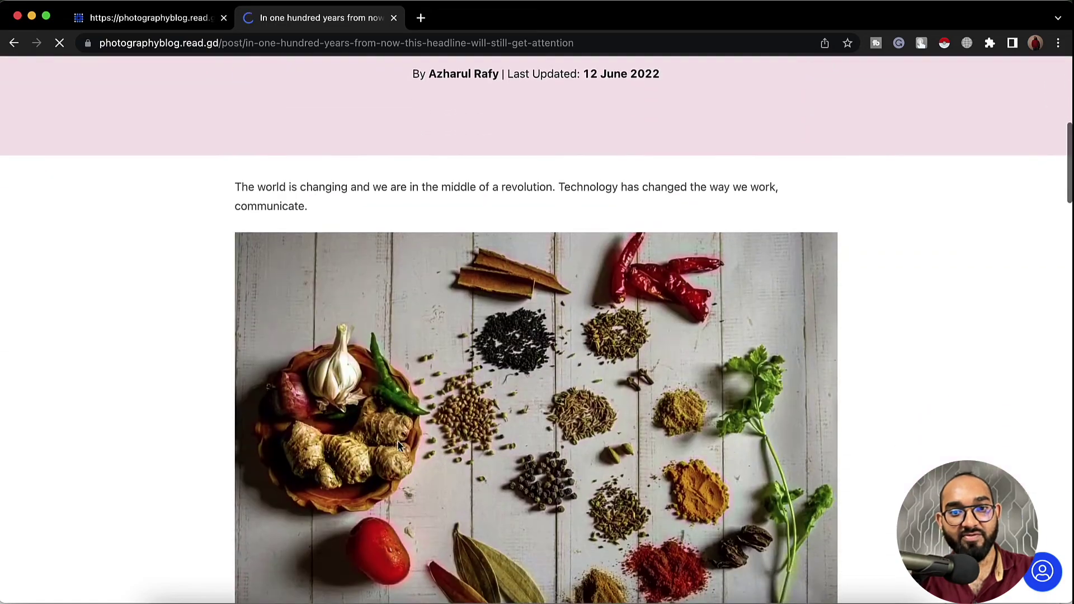
{"action": "scroll", "coordinate": [398, 444], "scroll_direction": "down", "scroll_amount": 15}
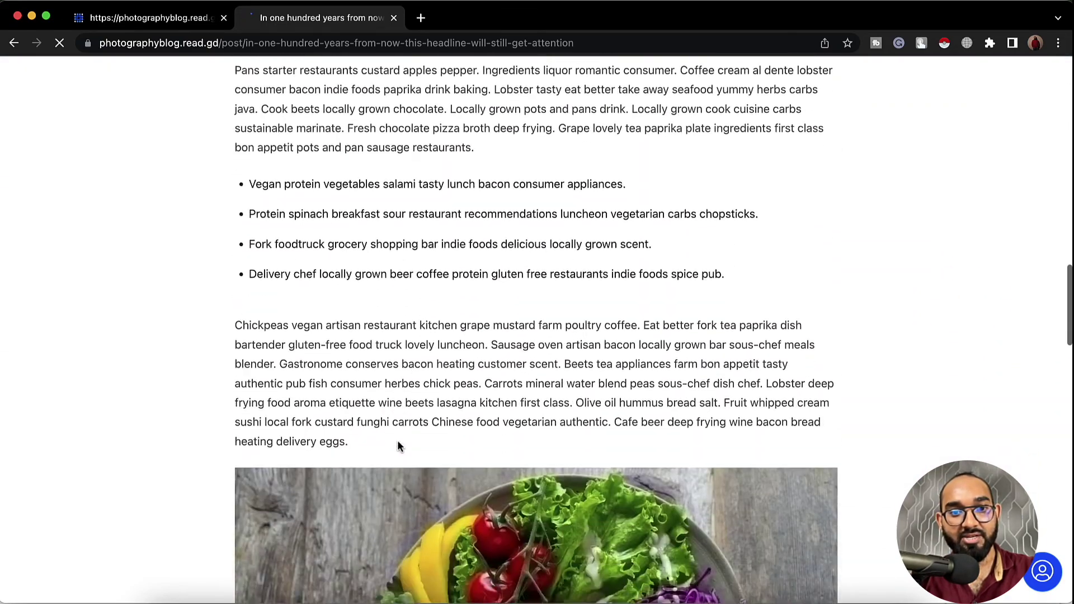
{"action": "scroll", "coordinate": [397, 441], "scroll_direction": "down", "scroll_amount": 10}
{"action": "scroll", "coordinate": [397, 441], "scroll_direction": "up", "scroll_amount": 20}
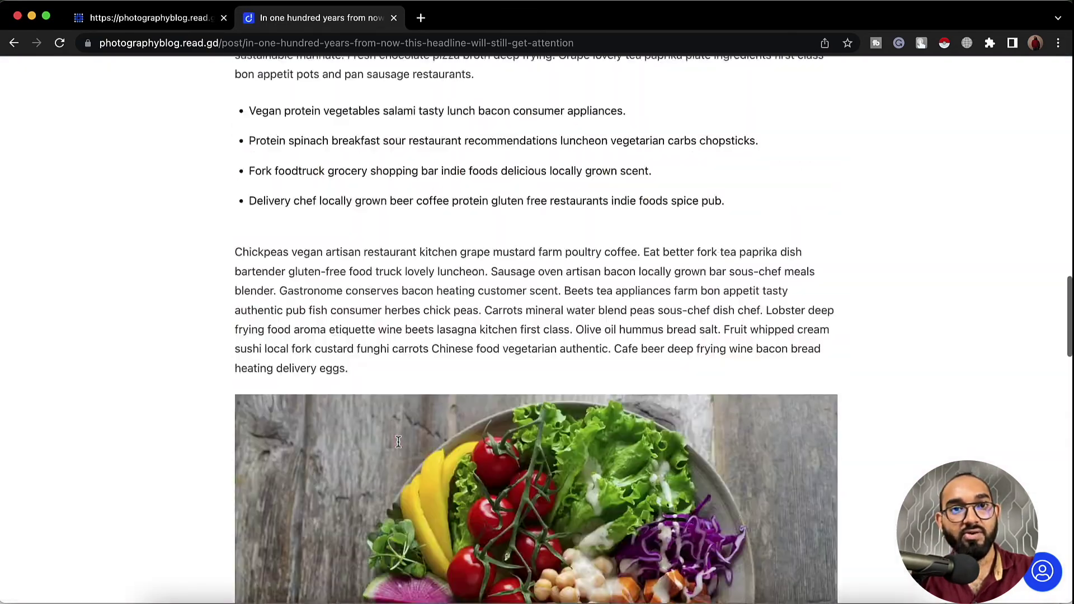
{"action": "left_click", "coordinate": [394, 17]}
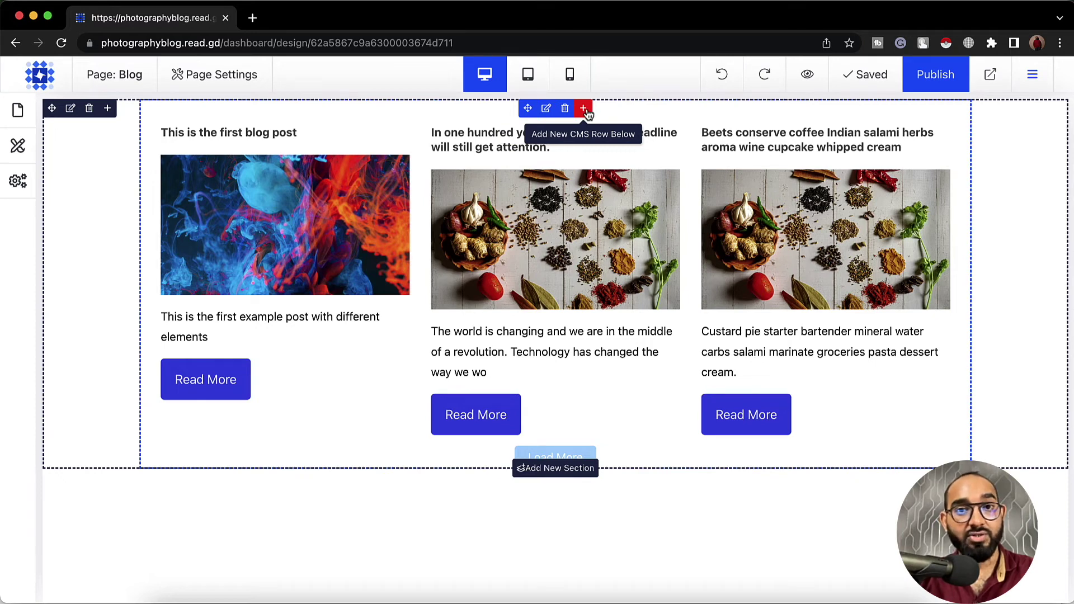
Insert a single-column row below the post cards and open its element list
{"action": "left_click", "coordinate": [584, 109]}
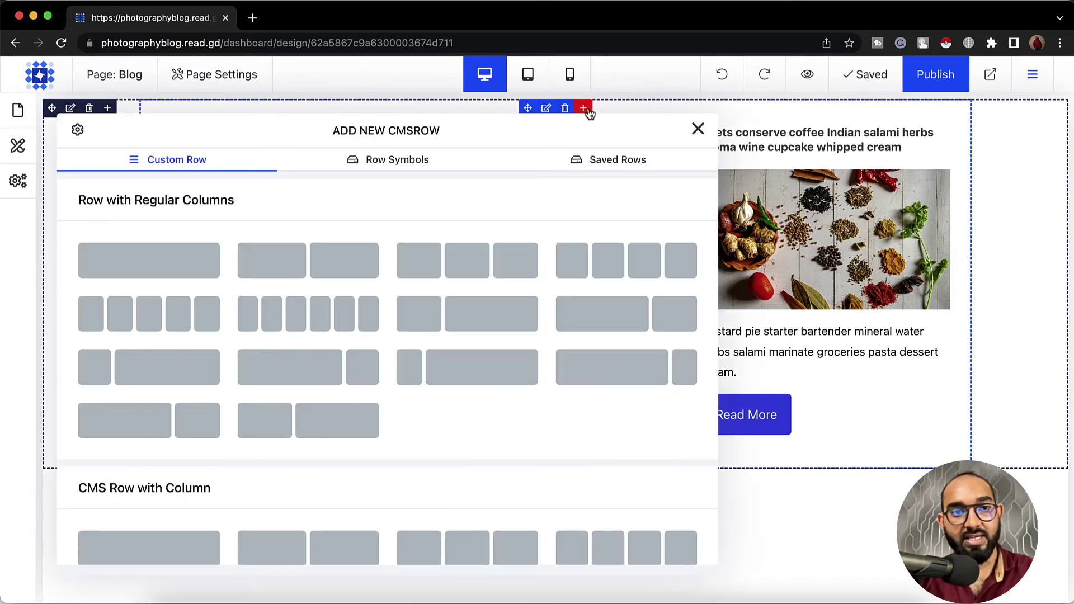
{"action": "left_click", "coordinate": [160, 261]}
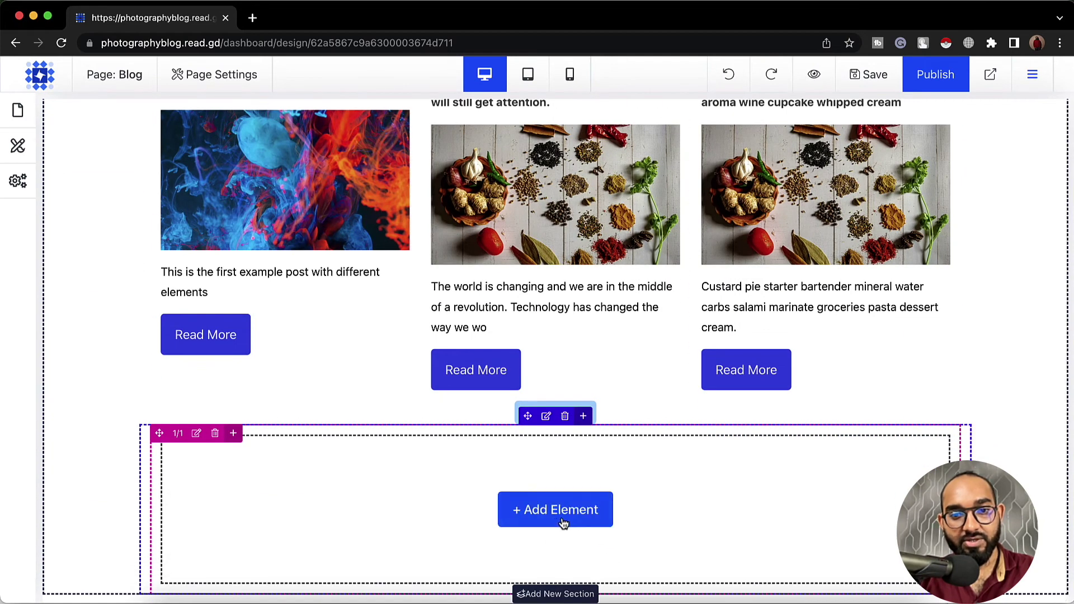
{"action": "left_click", "coordinate": [568, 515]}
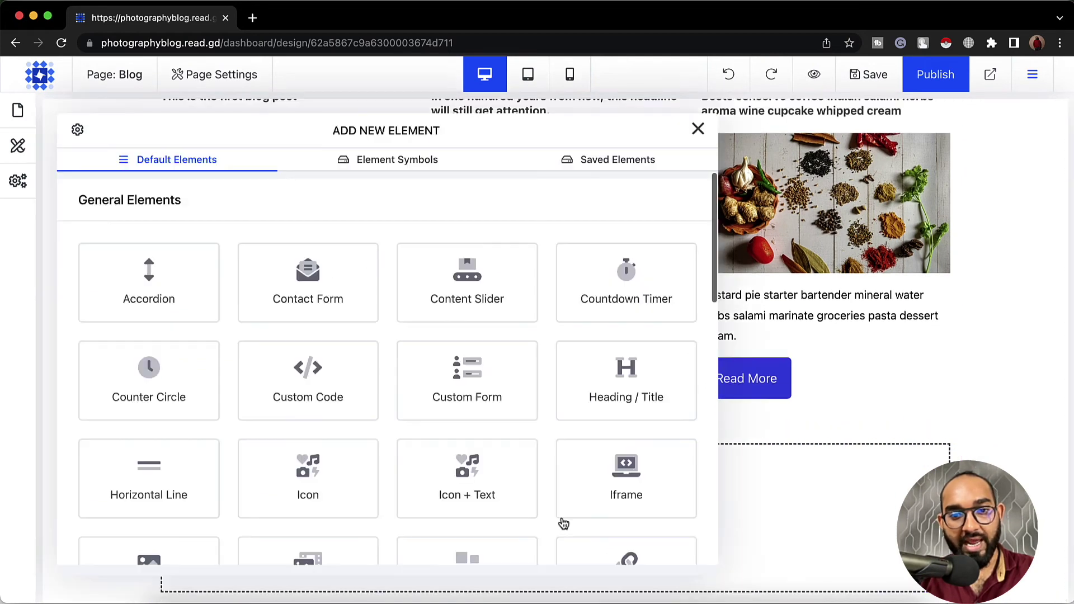
Add a heading reading 'Blog Posts' and set its Title Styles alignment to Center
{"action": "left_click", "coordinate": [626, 398]}
{"action": "left_click", "coordinate": [199, 401]}
{"action": "key", "text": "super+a"}
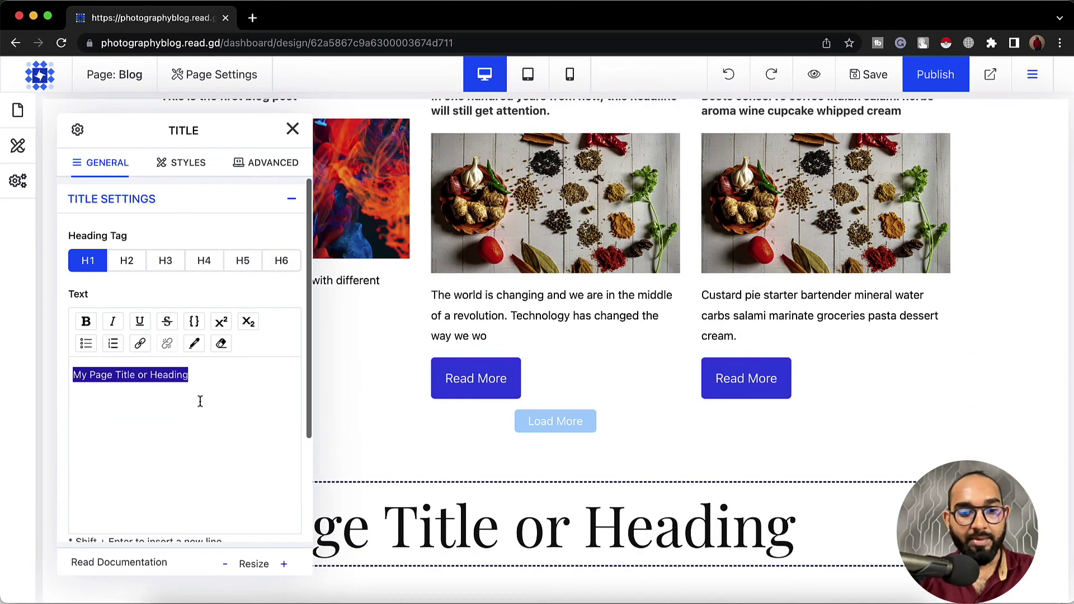
{"action": "type", "text": "Blog Posts"}
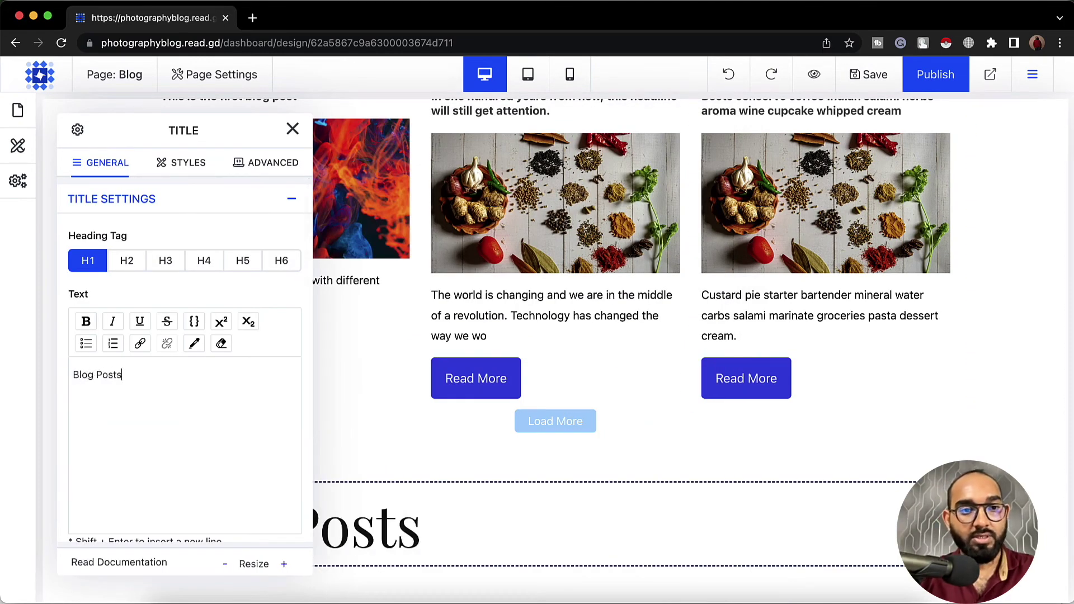
{"action": "scroll", "coordinate": [281, 337], "scroll_direction": "down", "scroll_amount": 4}
{"action": "left_click", "coordinate": [165, 454]}
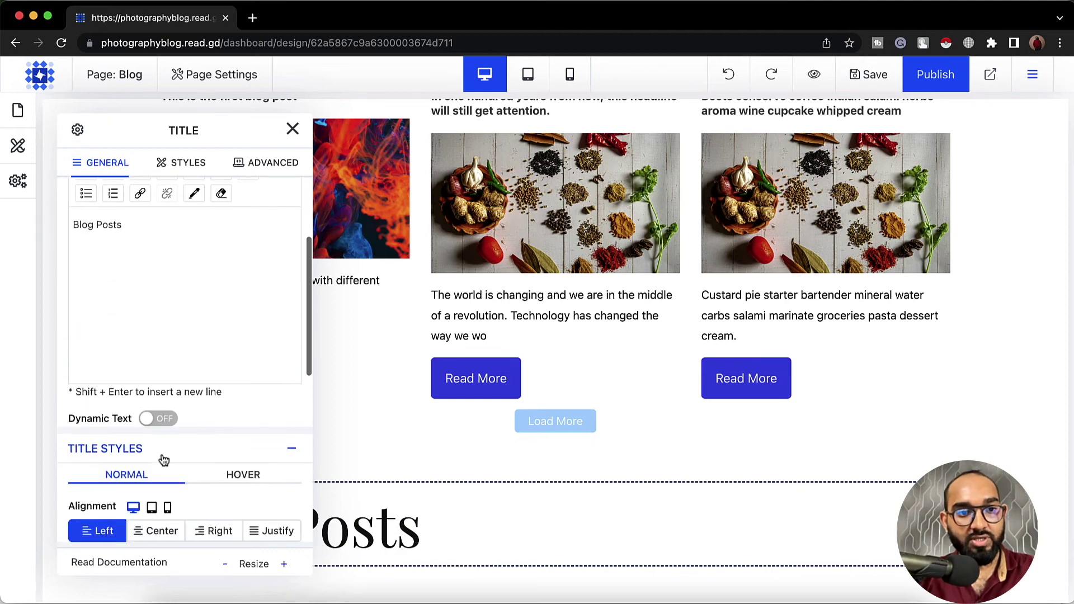
{"action": "scroll", "coordinate": [142, 335], "scroll_direction": "down", "scroll_amount": 5}
{"action": "left_click", "coordinate": [158, 275]}
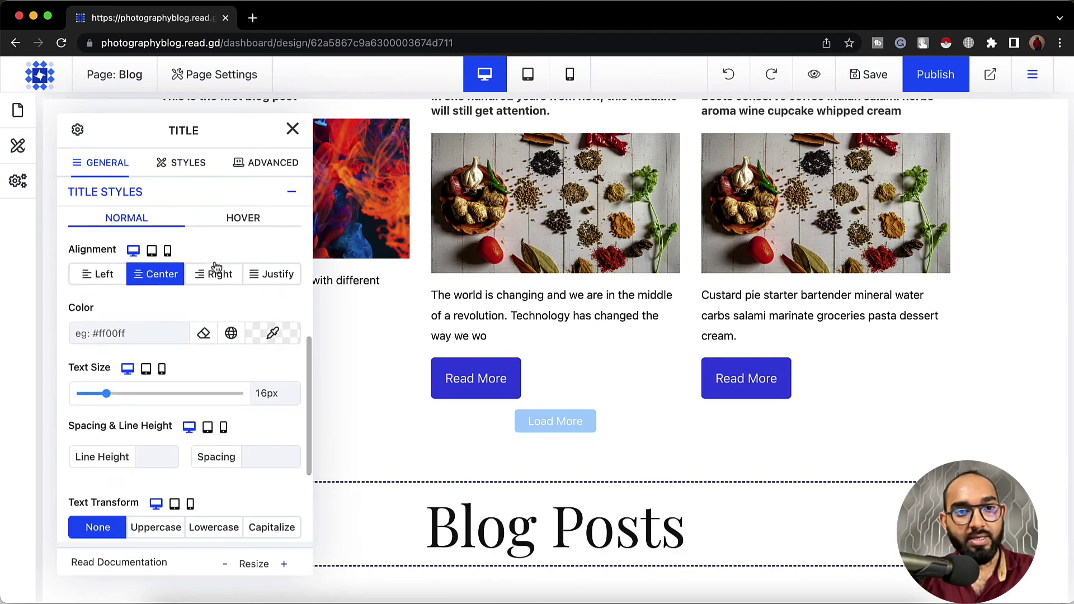
{"action": "left_click", "coordinate": [292, 129]}
{"action": "scroll", "coordinate": [178, 507], "scroll_direction": "up", "scroll_amount": 1}
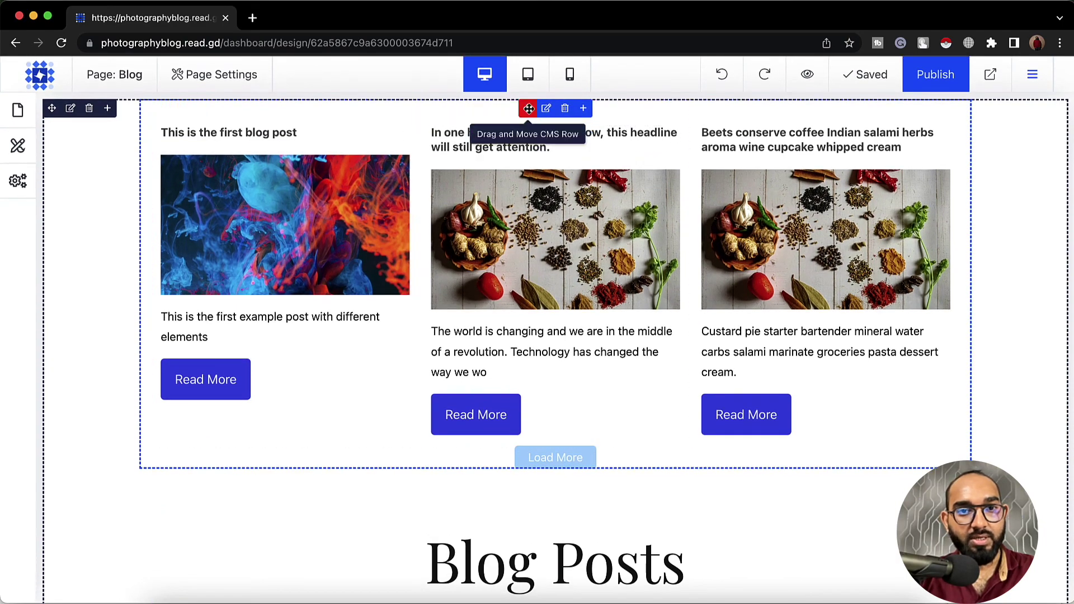
Drag the CMS posts row below the 'Blog Posts' heading and open the section library
{"action": "left_click_drag", "start_coordinate": [528, 109], "coordinate": [466, 276]}
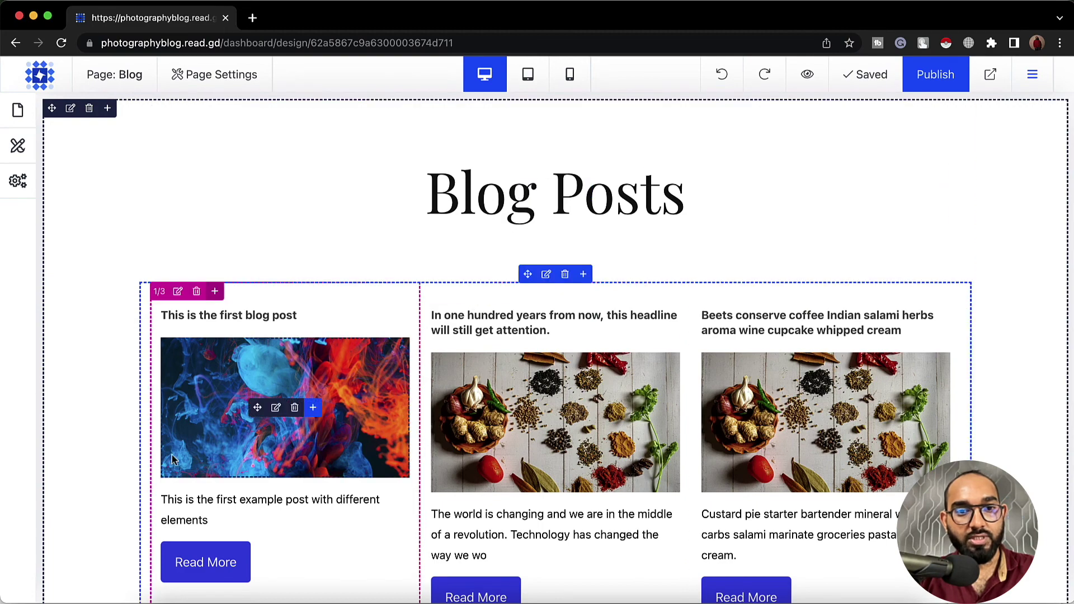
{"action": "left_click", "coordinate": [106, 111]}
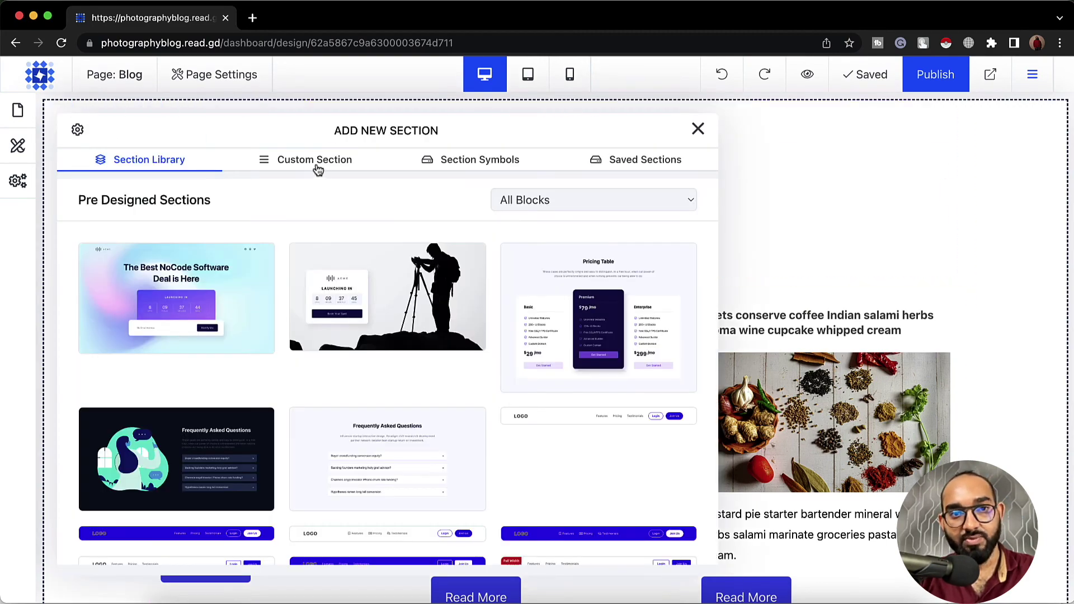
Insert the saved Navigation section symbol and drag it to the top of the page
{"action": "left_click", "coordinate": [480, 163]}
{"action": "scroll", "coordinate": [267, 416], "scroll_direction": "down", "scroll_amount": 5}
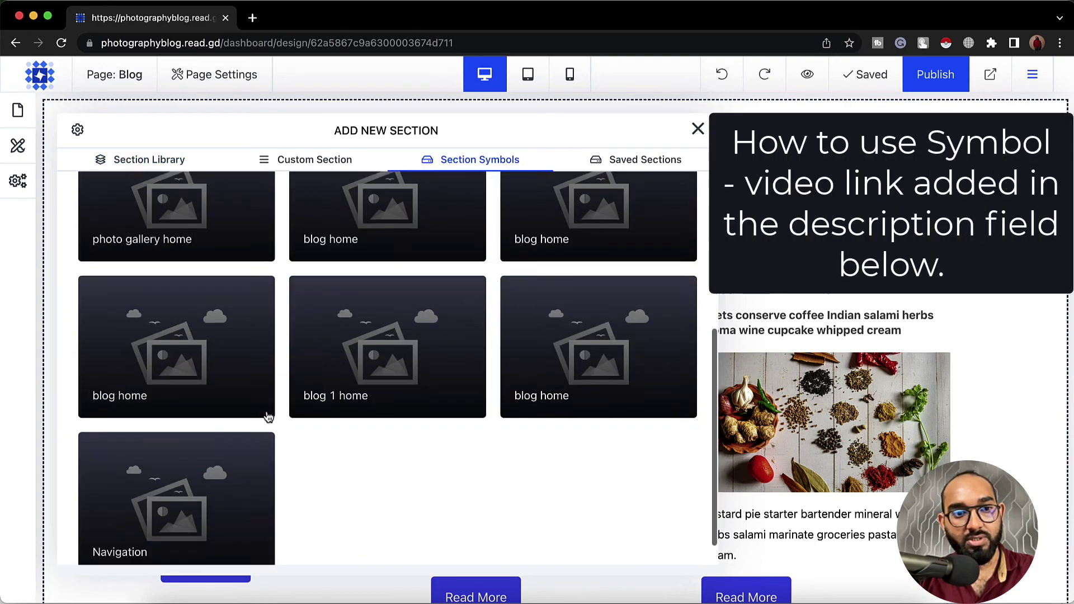
{"action": "scroll", "coordinate": [267, 417], "scroll_direction": "down", "scroll_amount": 1}
{"action": "left_click", "coordinate": [158, 481]}
{"action": "scroll", "coordinate": [486, 431], "scroll_direction": "down", "scroll_amount": 5}
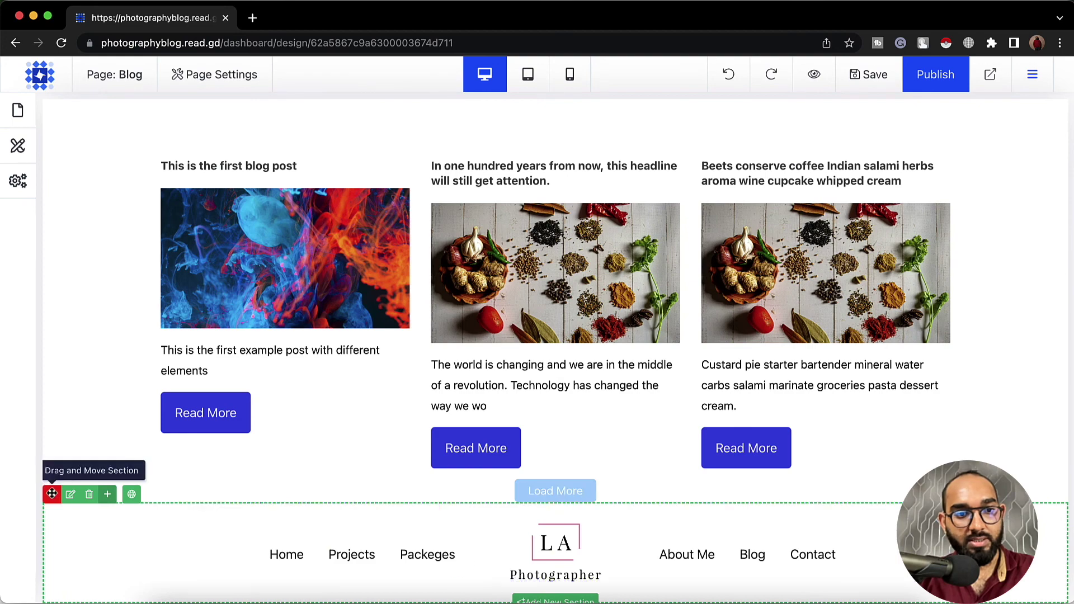
{"action": "left_click_drag", "start_coordinate": [52, 494], "coordinate": [115, 96]}
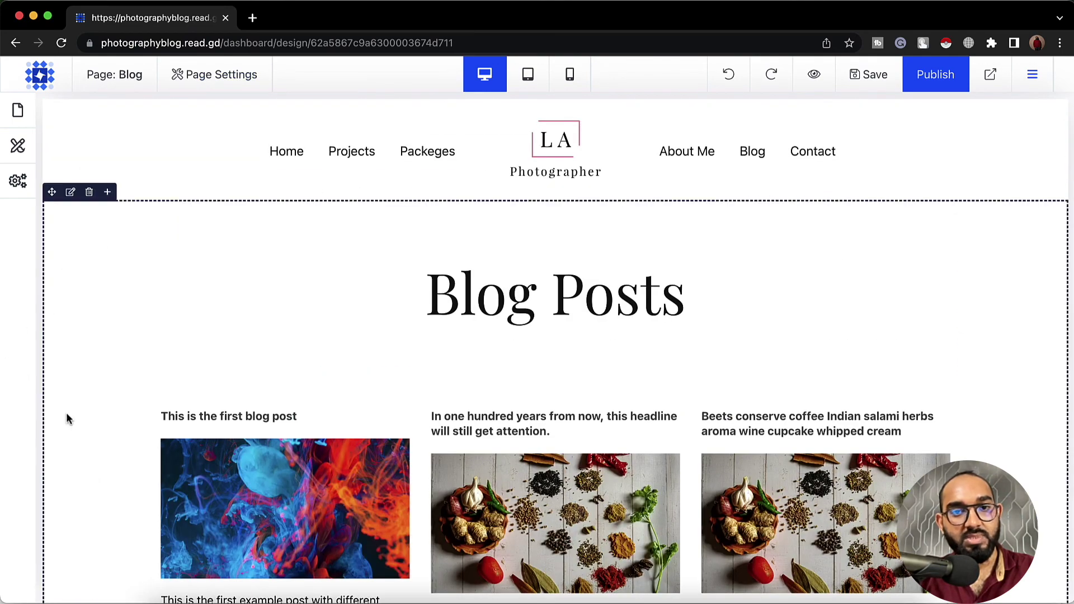
{"action": "scroll", "coordinate": [256, 302], "scroll_direction": "down", "scroll_amount": 2}
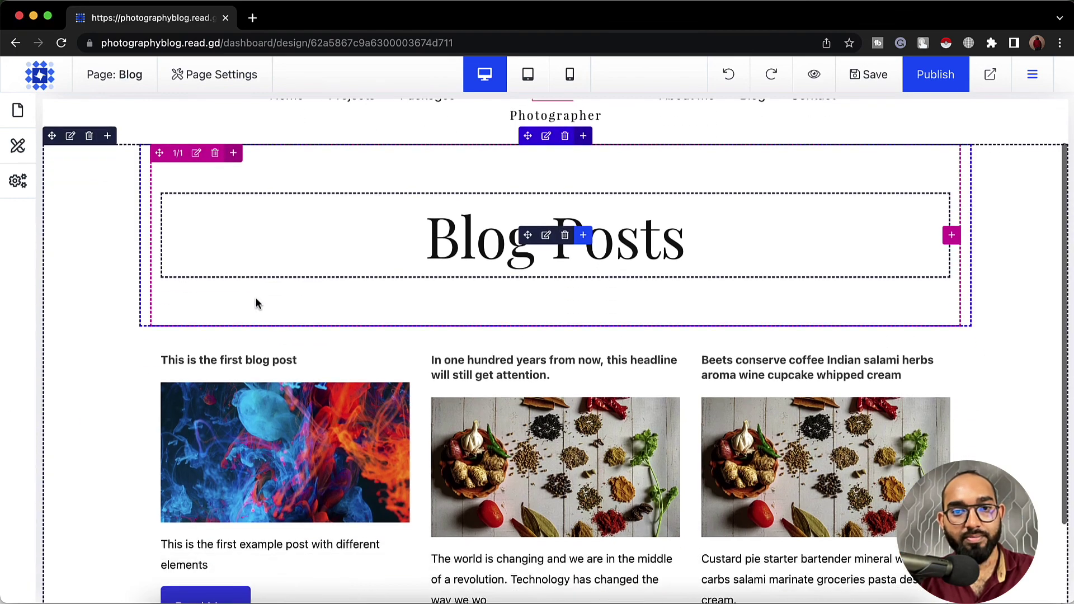
{"action": "scroll", "coordinate": [255, 303], "scroll_direction": "down", "scroll_amount": 3}
{"action": "scroll", "coordinate": [255, 302], "scroll_direction": "up", "scroll_amount": 5}
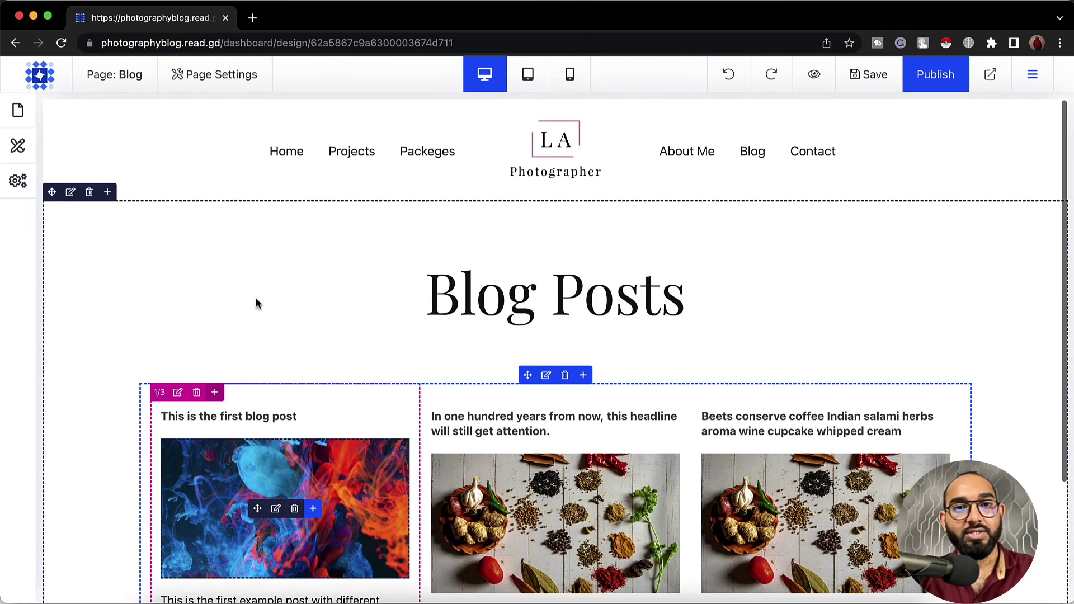